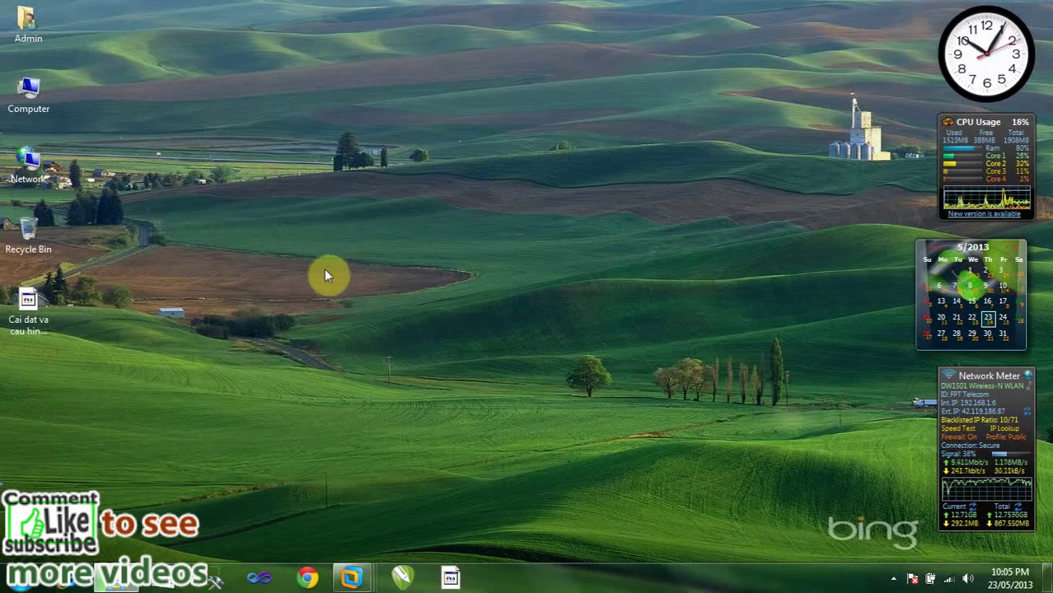
# Show the VMware window thumbnails for the running Windows Server 2008 and Server 2003 VMs.
pyautogui.moveTo(354, 575)
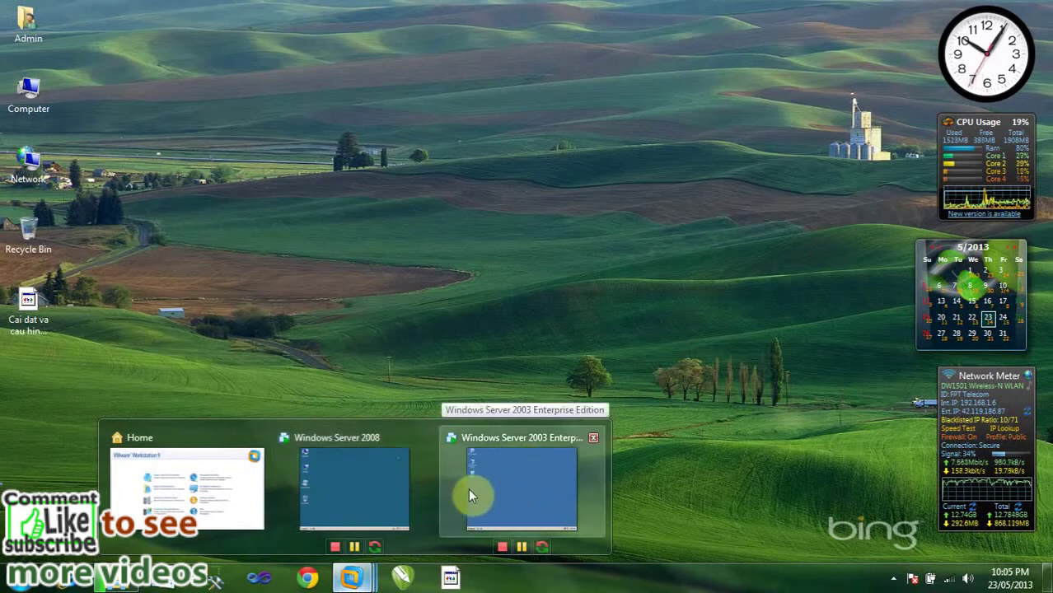
# Bring up the Windows Server 2008 virtual machine in full-screen view.
pyautogui.click(367, 489)
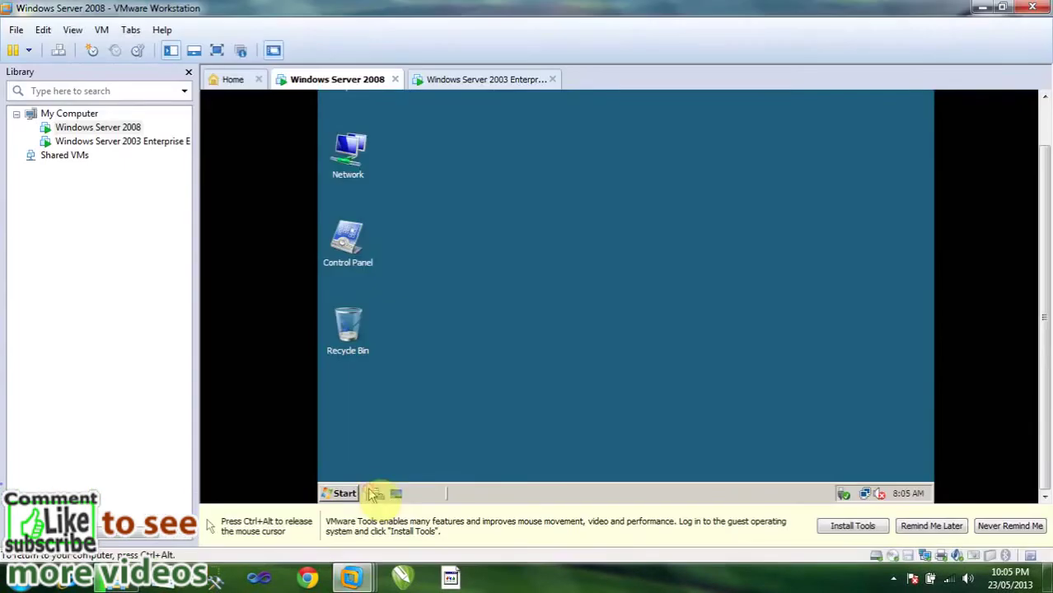
pyautogui.click(217, 50)
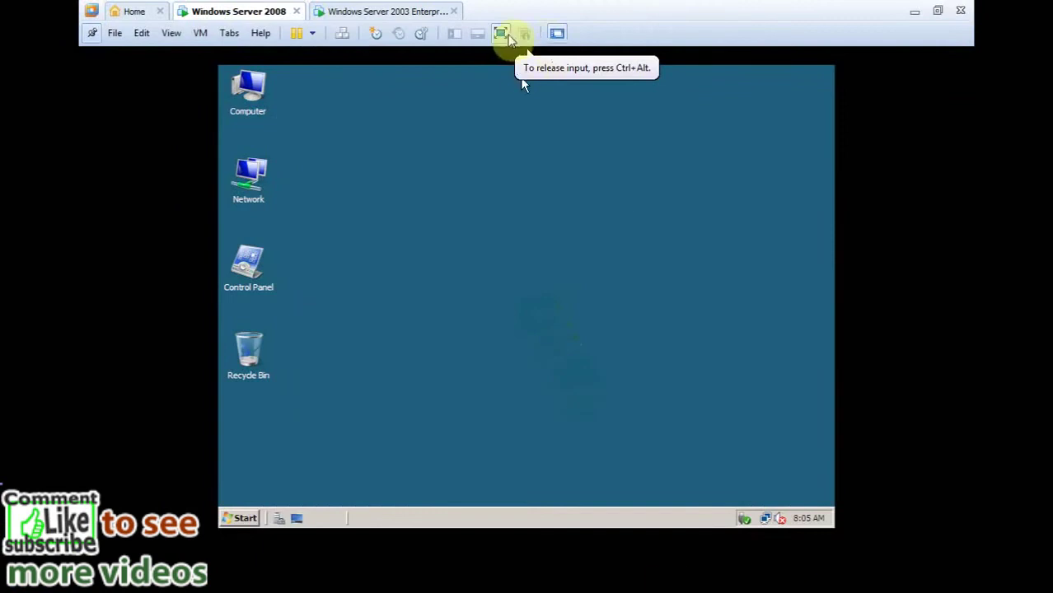
pyautogui.click(245, 518)
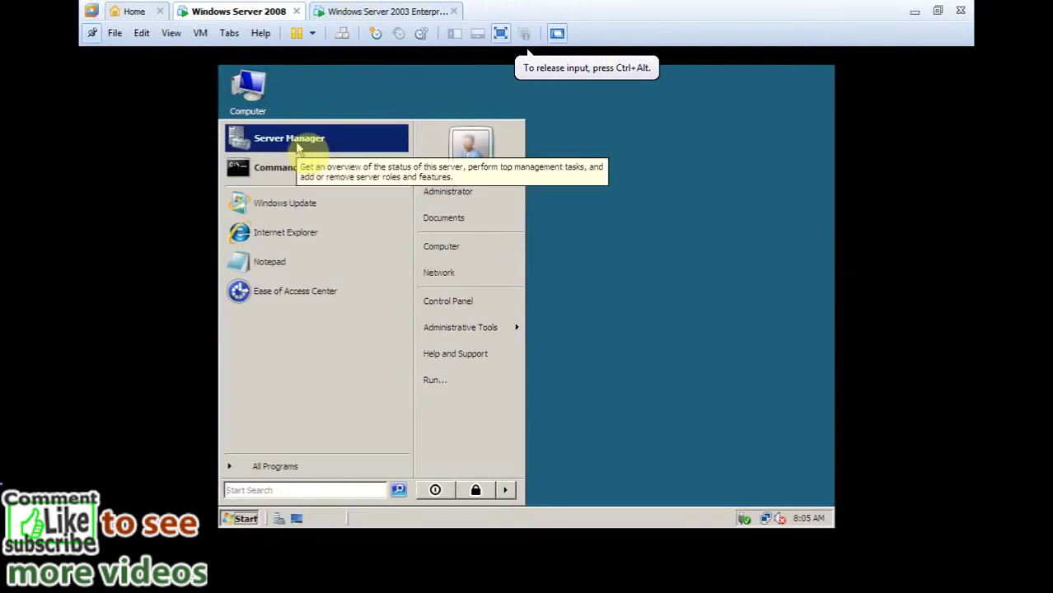
pyautogui.click(389, 86)
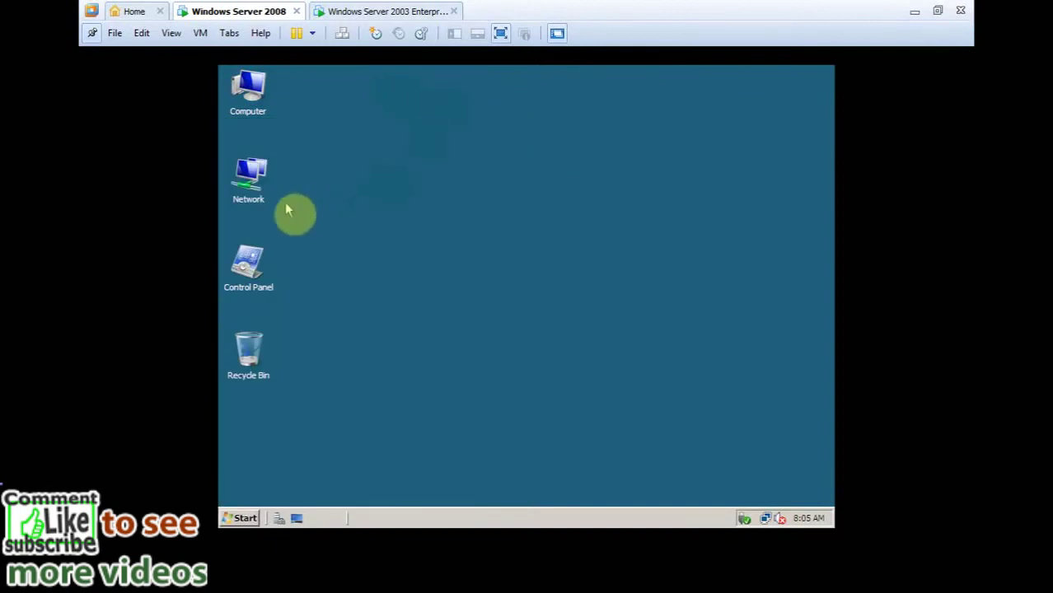
# Open Network and Sharing Center from the guest desktop's Network icon.
pyautogui.press('n')
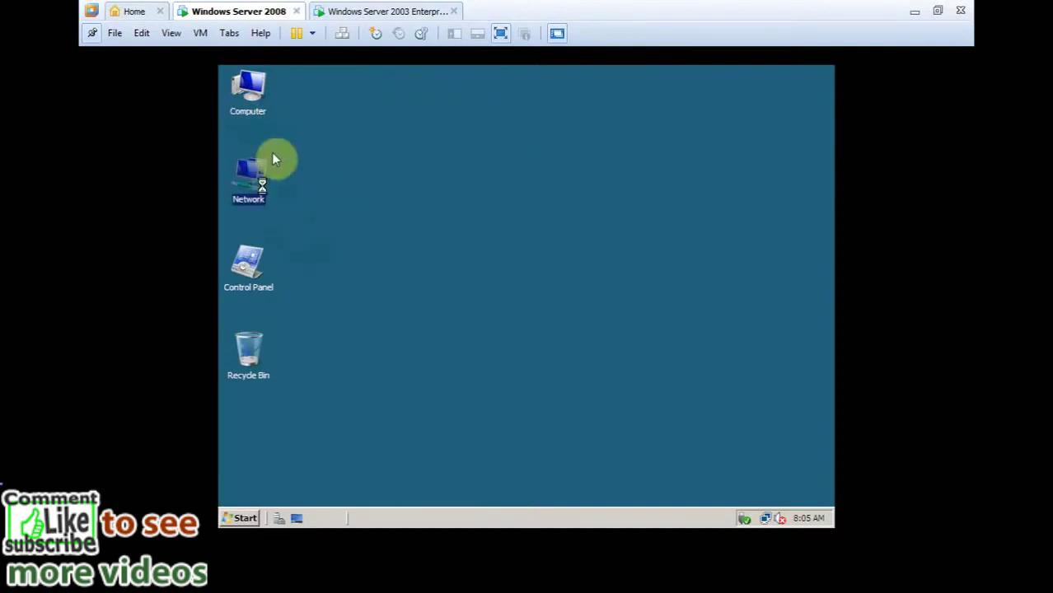
pyautogui.click(266, 176)
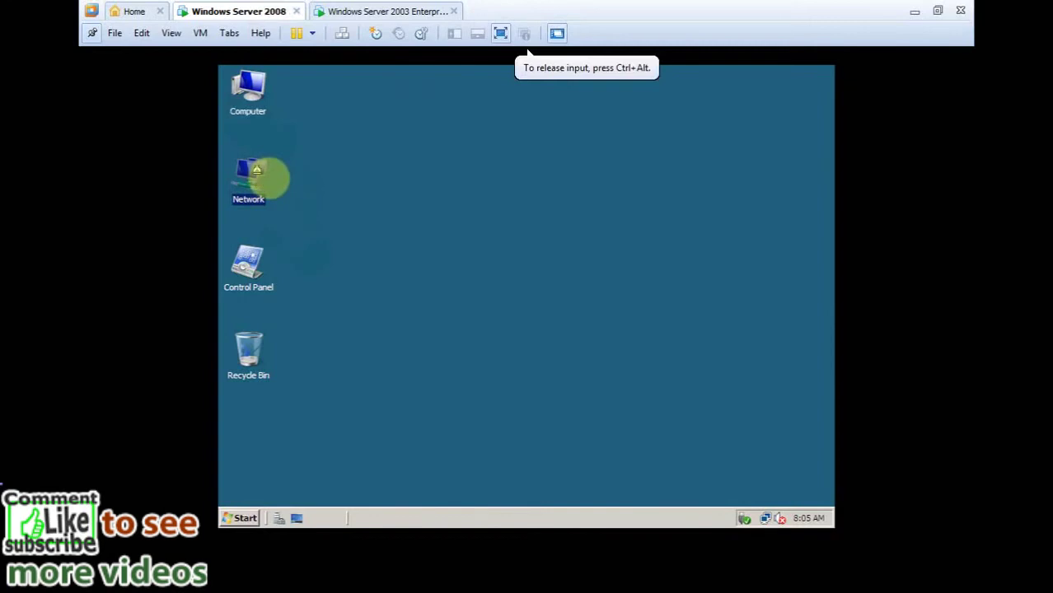
pyautogui.rightClick(259, 176)
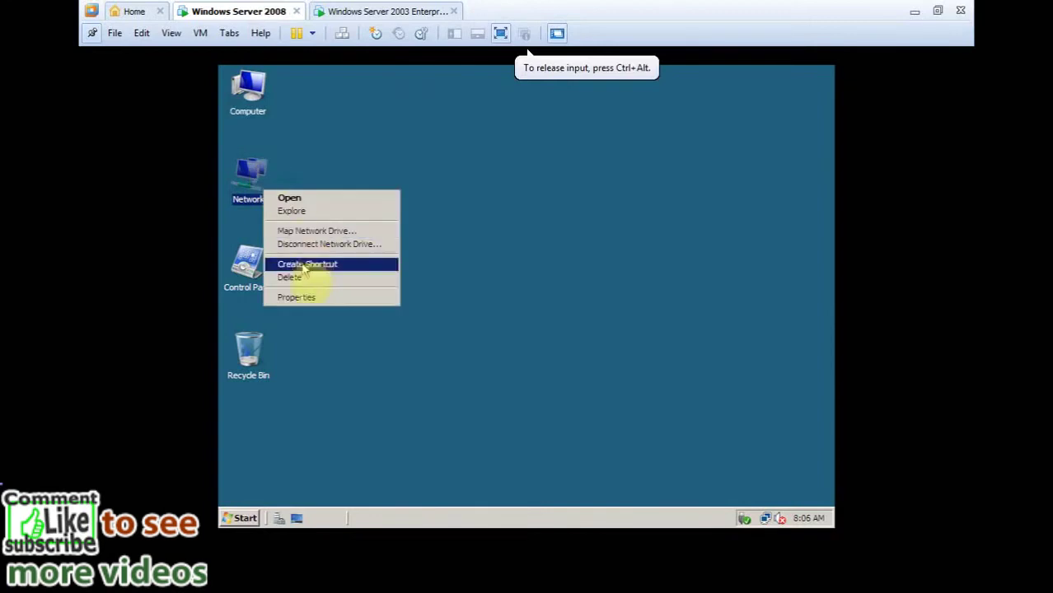
pyautogui.click(297, 298)
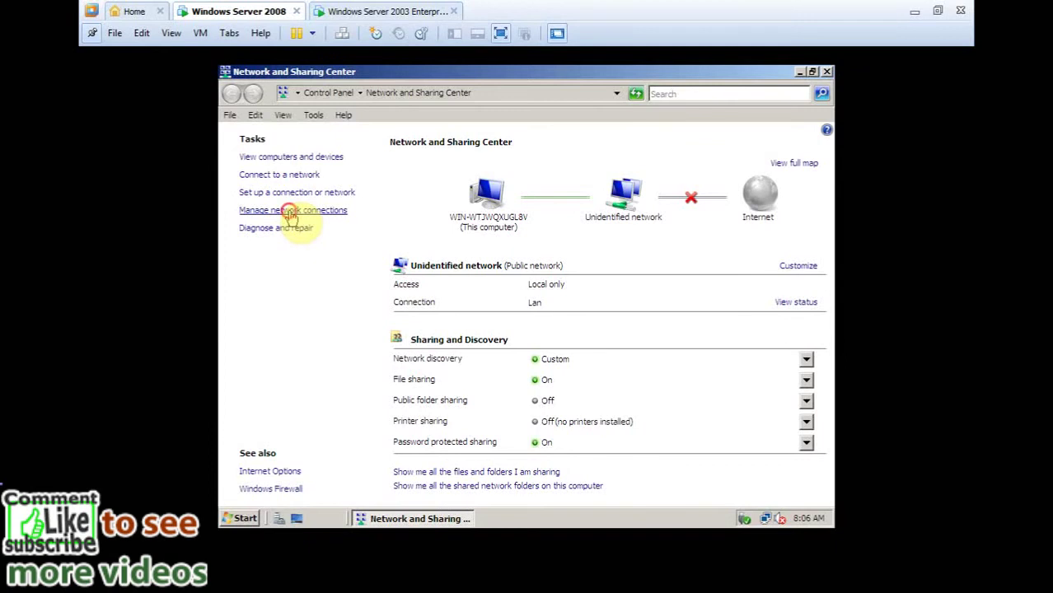
# Open the Lan adapter's TCP/IPv4 properties, showing 1.0.0.1 with mask 255.0.0.0.
pyautogui.click(290, 212)
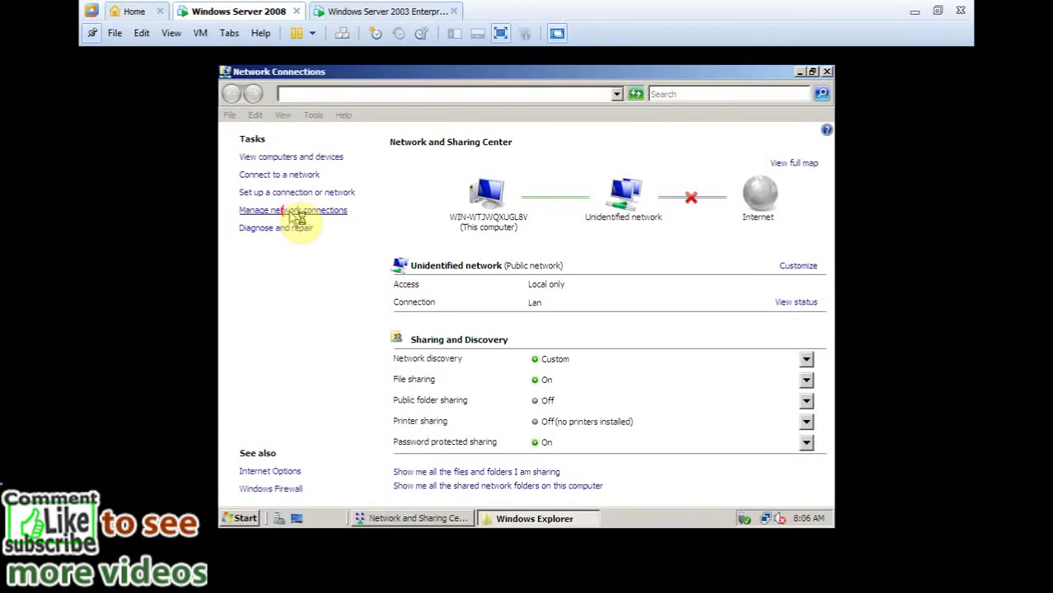
pyautogui.rightClick(290, 213)
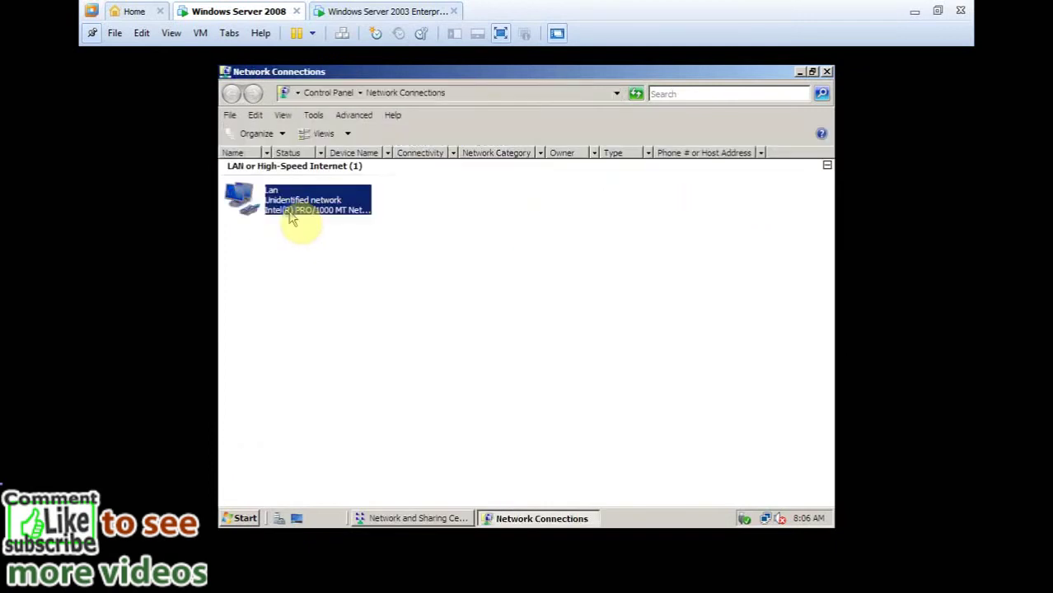
pyautogui.click(337, 332)
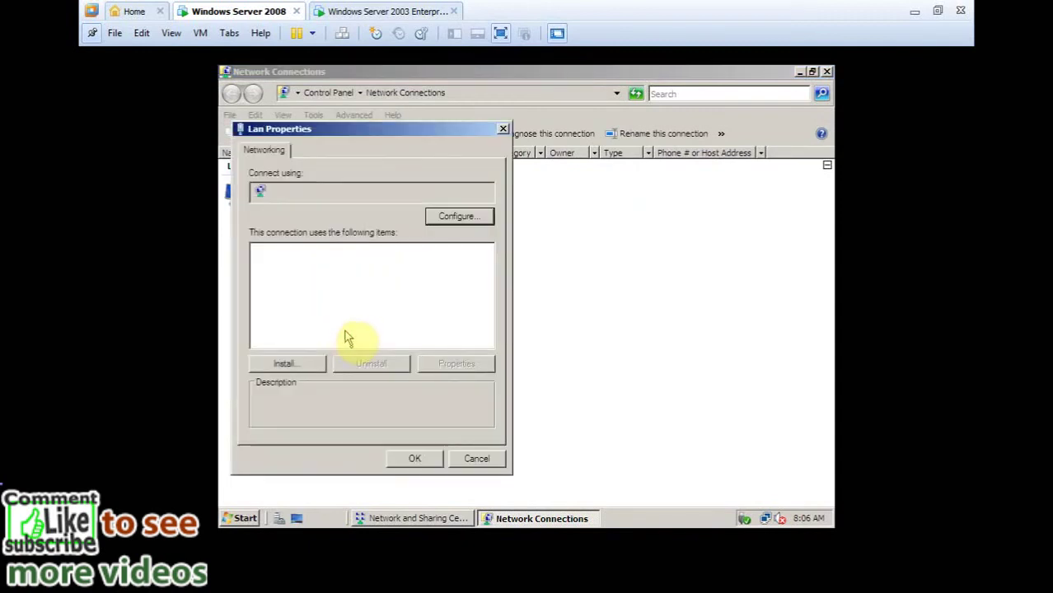
pyautogui.click(360, 303)
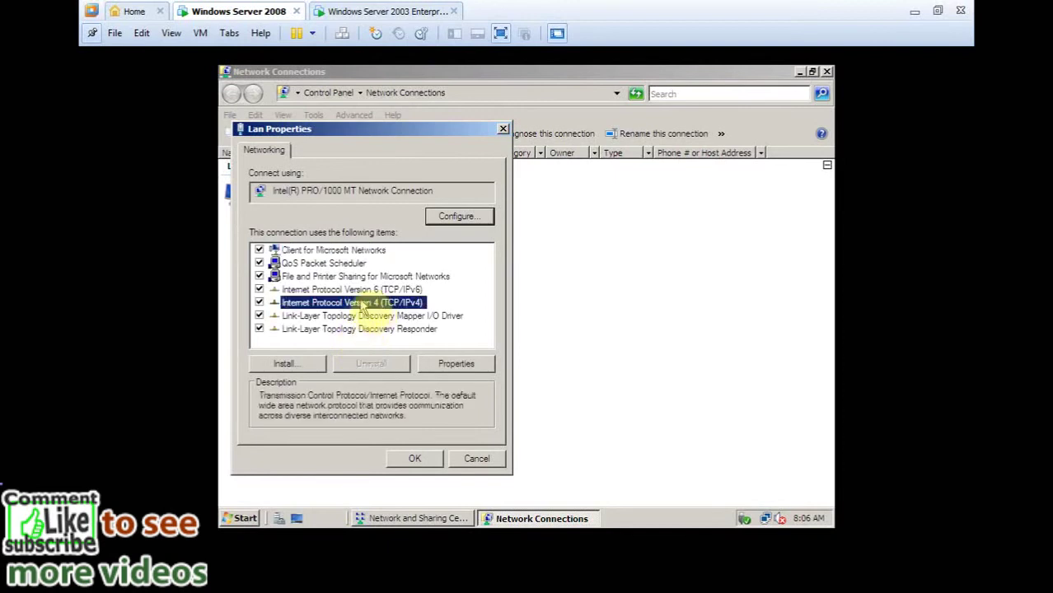
pyautogui.click(457, 367)
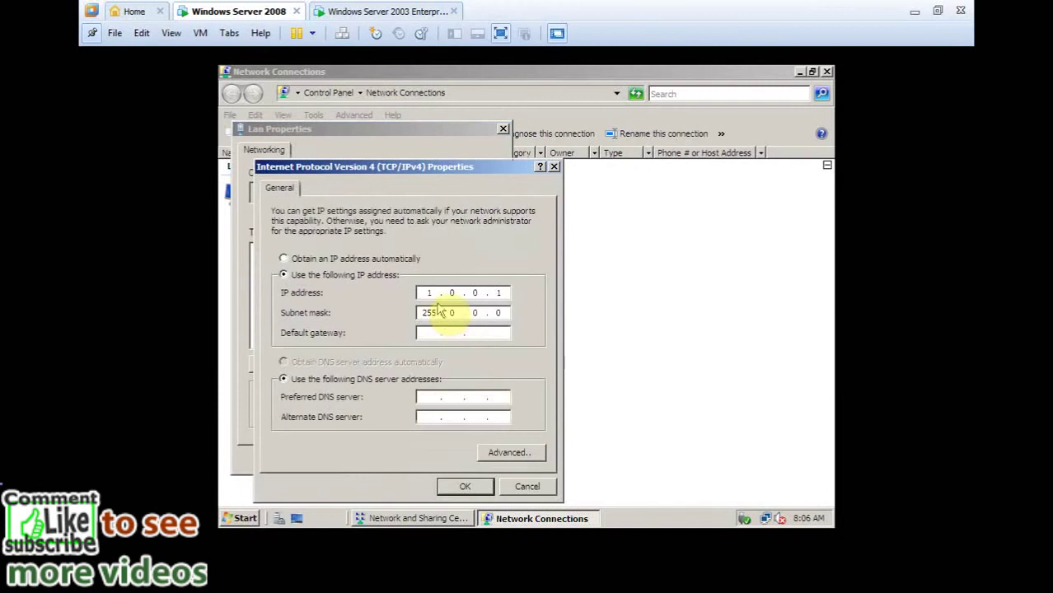
# Save 1.0.0.1 as preferred DNS server, then close Lan Properties and Network Connections.
pyautogui.click(419, 398)
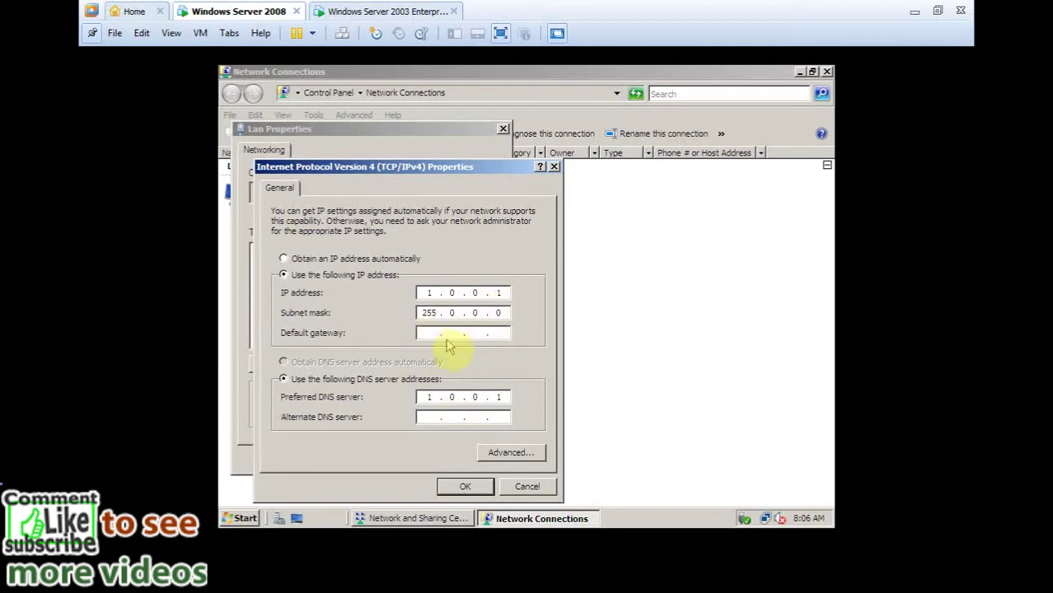
pyautogui.click(465, 488)
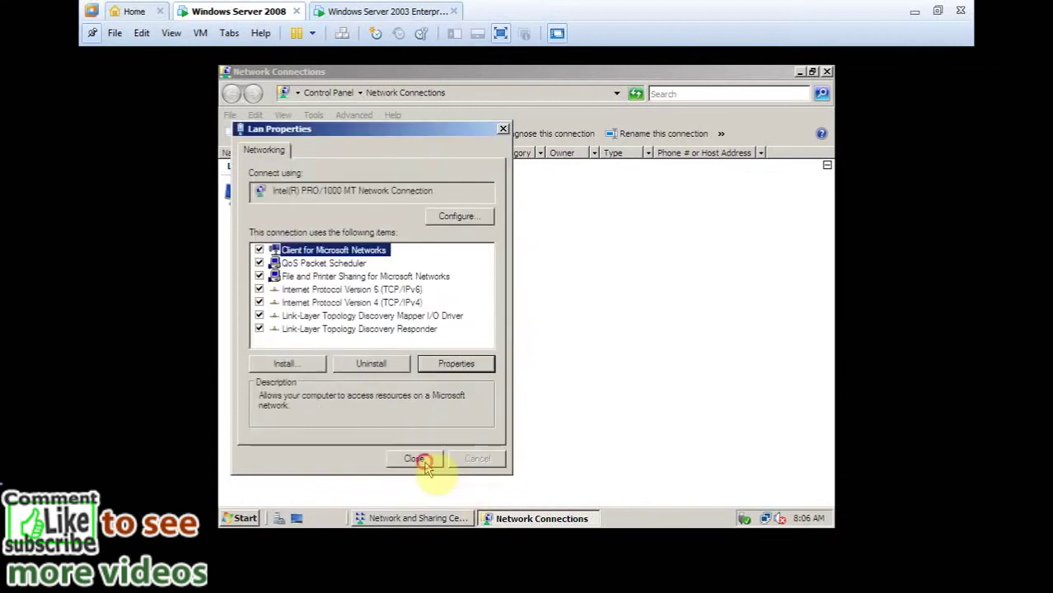
pyautogui.click(425, 464)
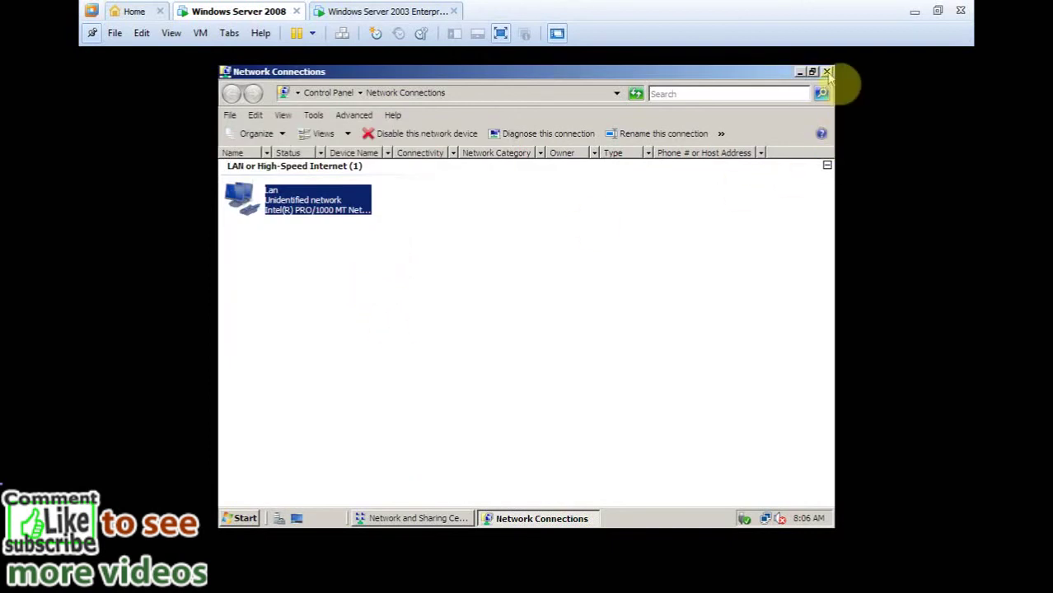
pyautogui.click(827, 73)
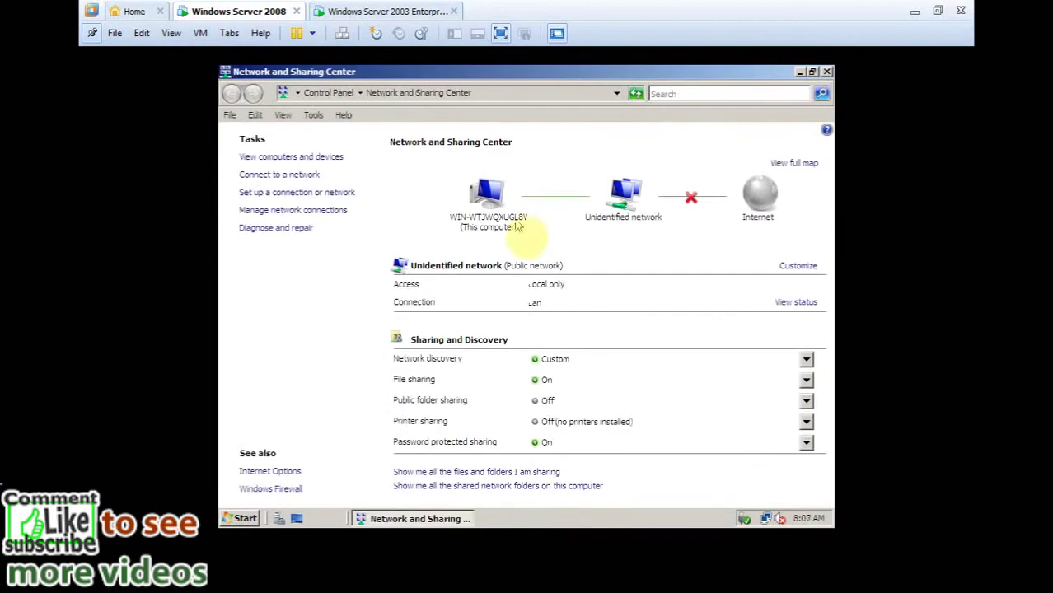
# Close Network and Sharing Center and start Add Roles from Server Manager's Roles page.
pyautogui.click(827, 72)
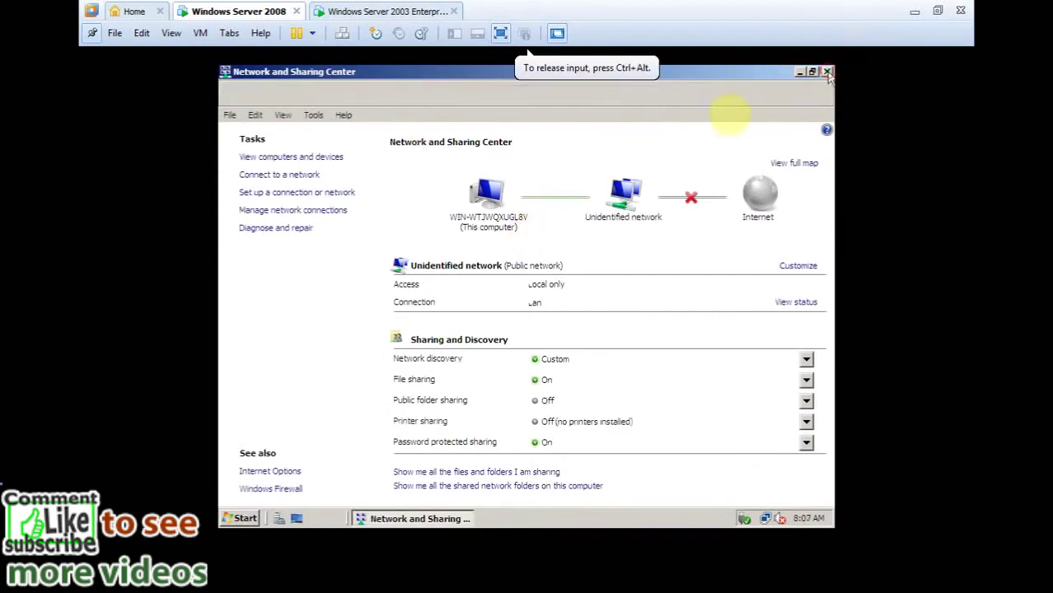
pyautogui.click(254, 526)
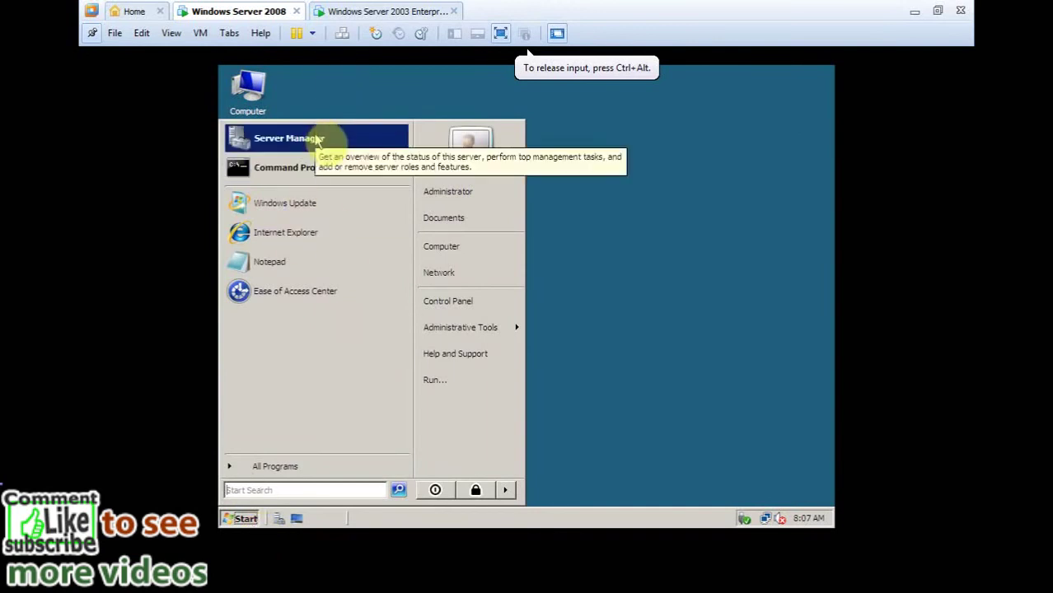
pyautogui.click(317, 139)
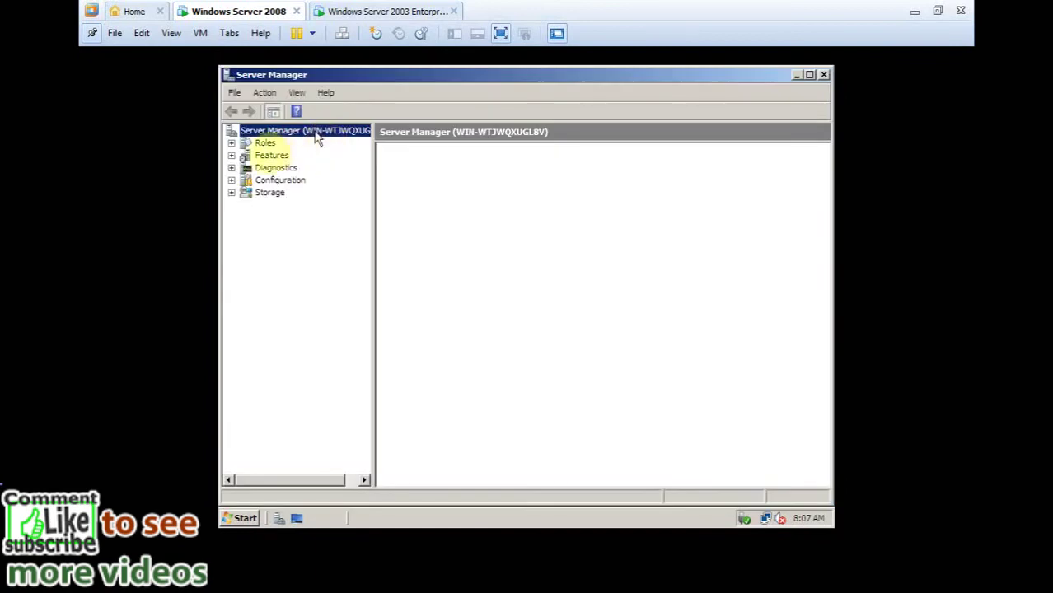
pyautogui.click(266, 143)
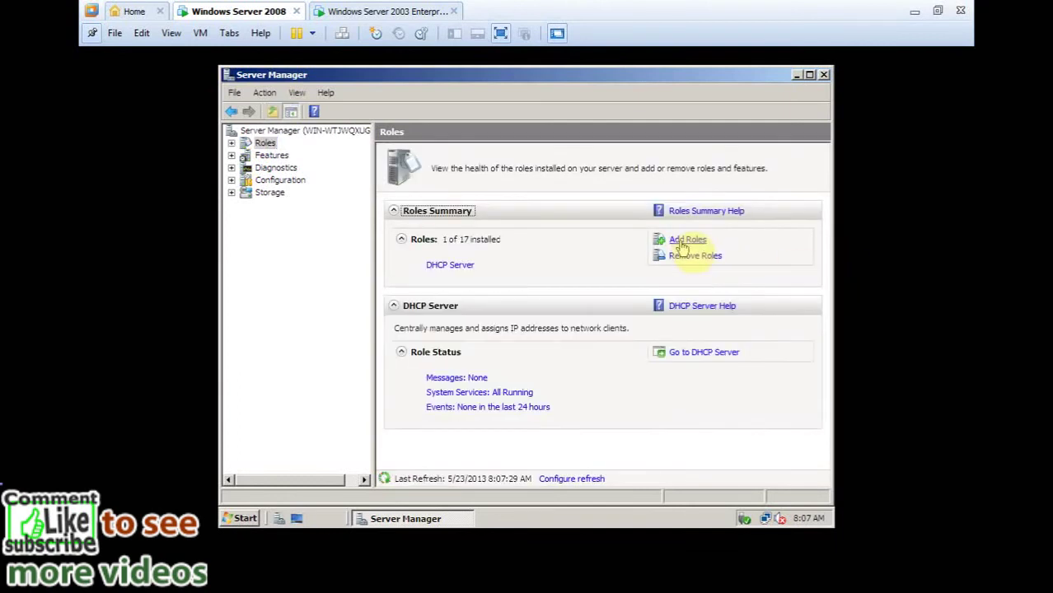
pyautogui.click(688, 240)
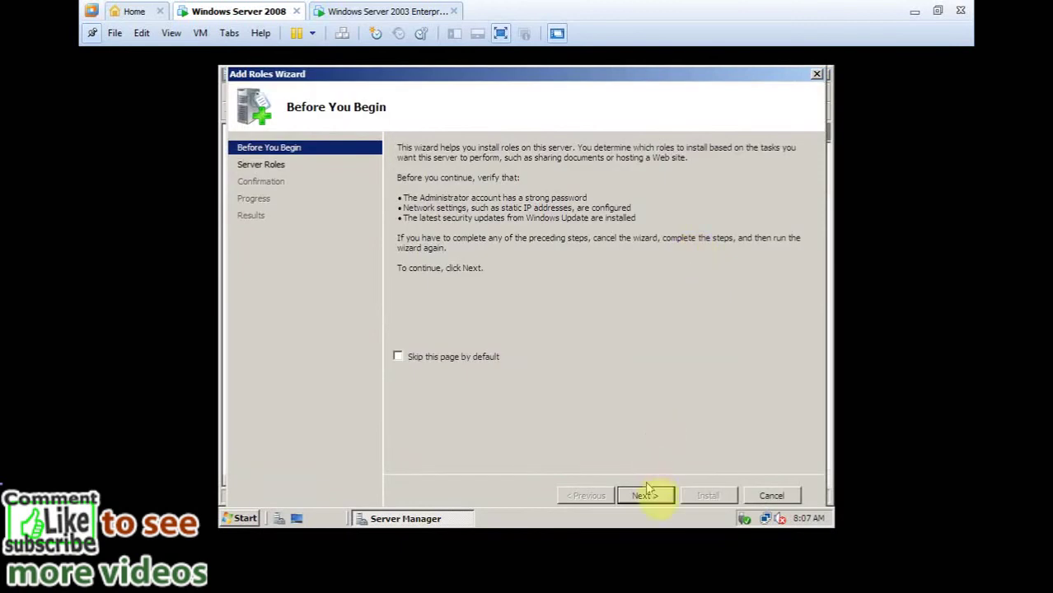
# Select DNS Server in the Add Roles Wizard, install it, and close the wizard.
pyautogui.click(646, 495)
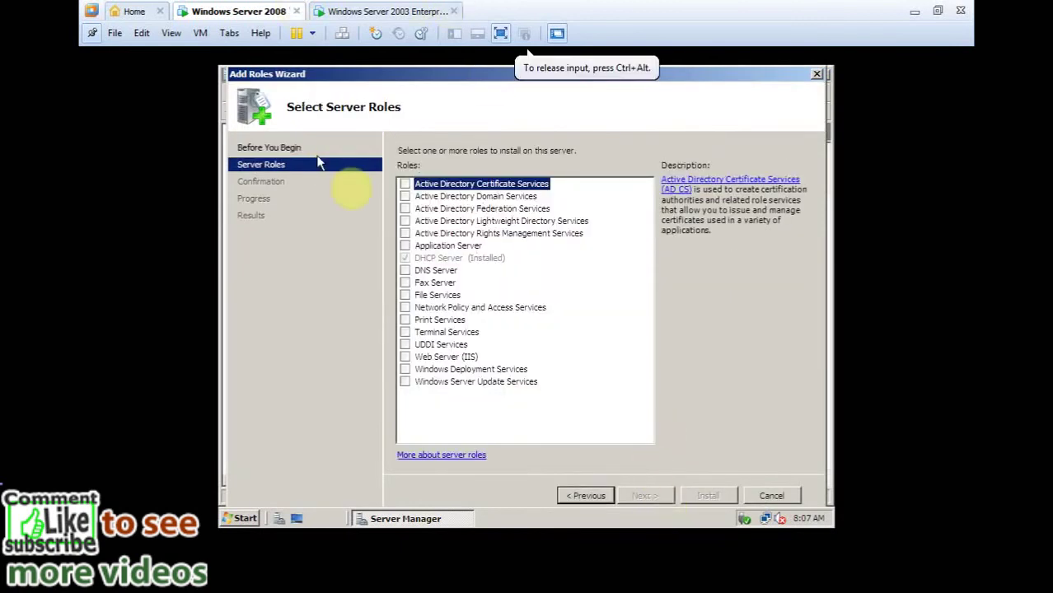
pyautogui.click(405, 271)
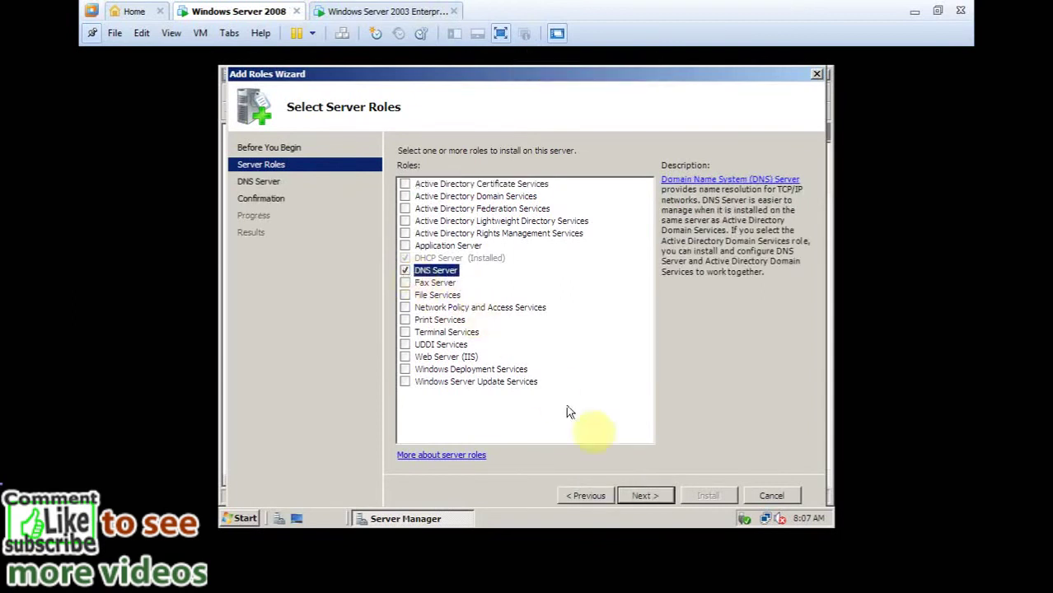
pyautogui.click(644, 495)
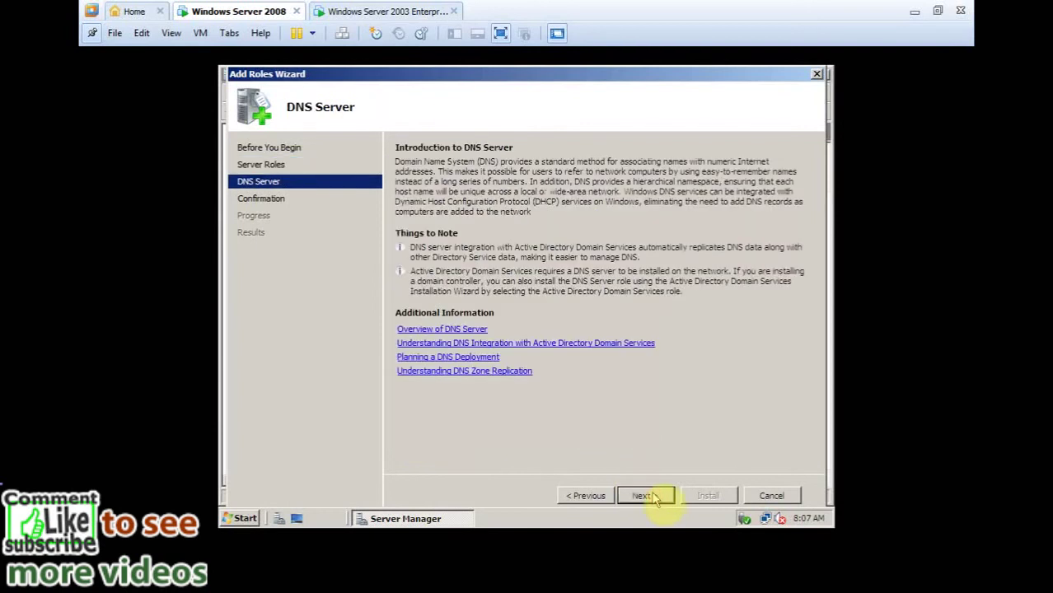
pyautogui.click(645, 496)
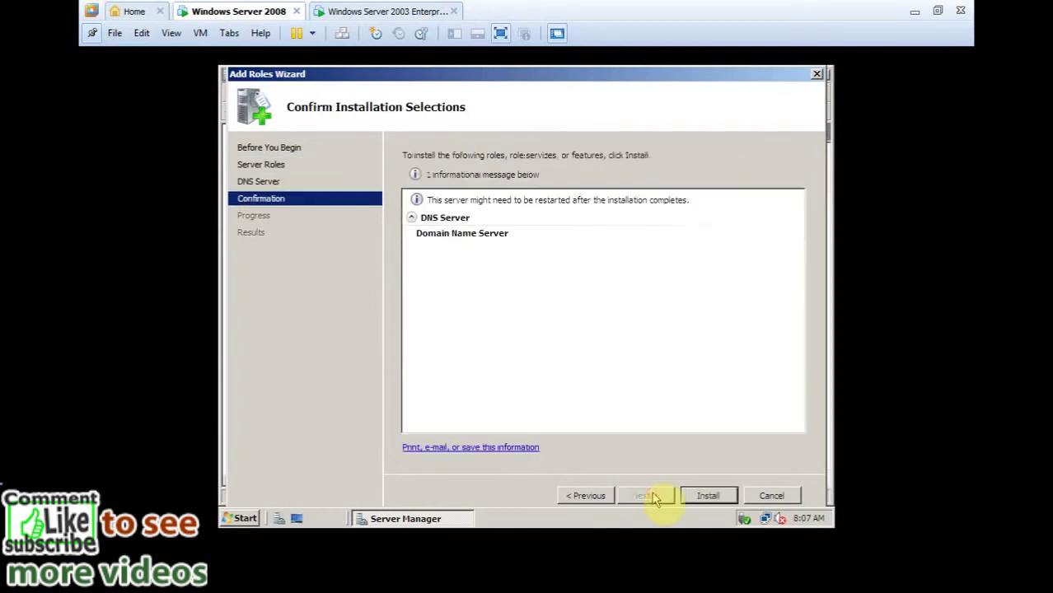
pyautogui.click(702, 495)
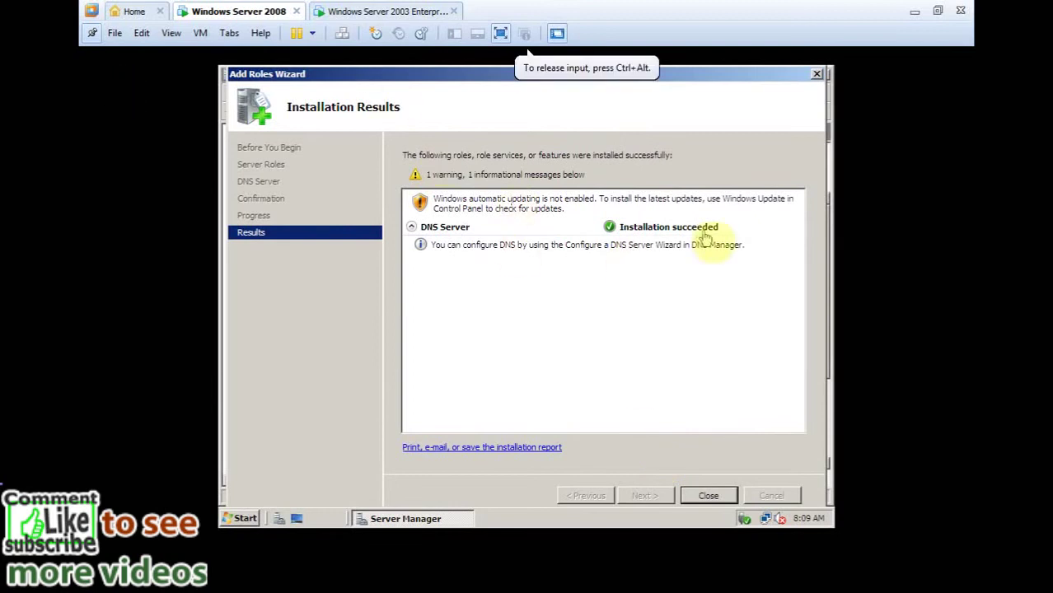
pyautogui.click(701, 497)
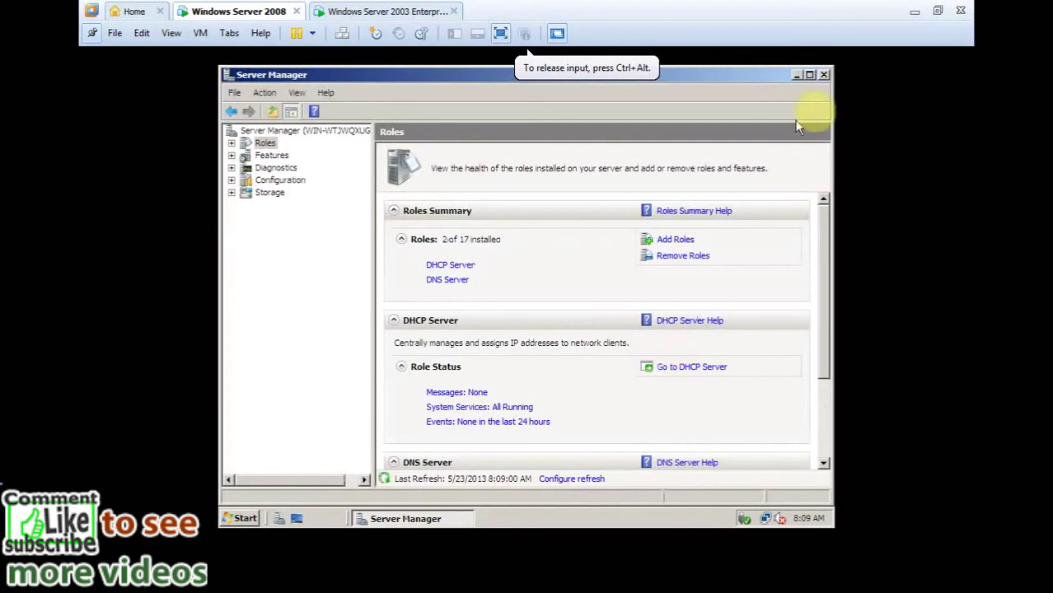
# Close Server Manager and refresh the guest desktop.
pyautogui.click(824, 75)
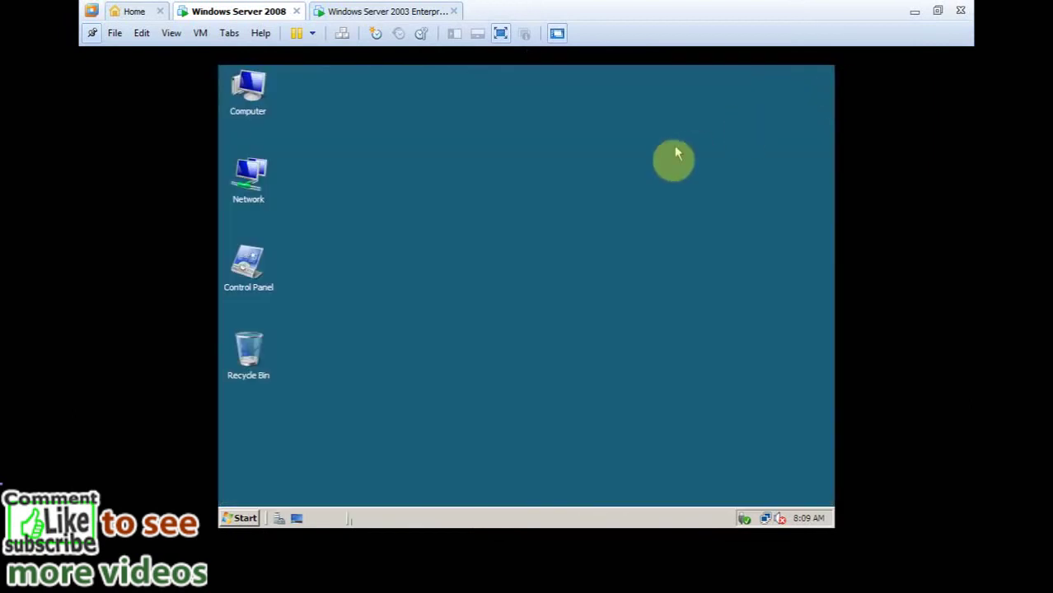
pyautogui.rightClick(529, 174)
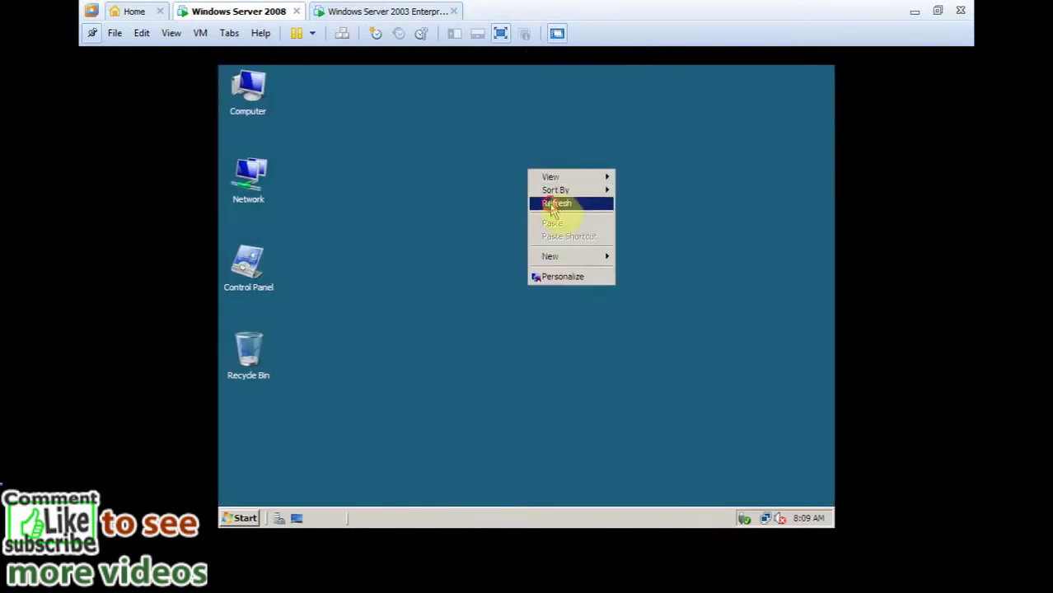
pyautogui.click(552, 204)
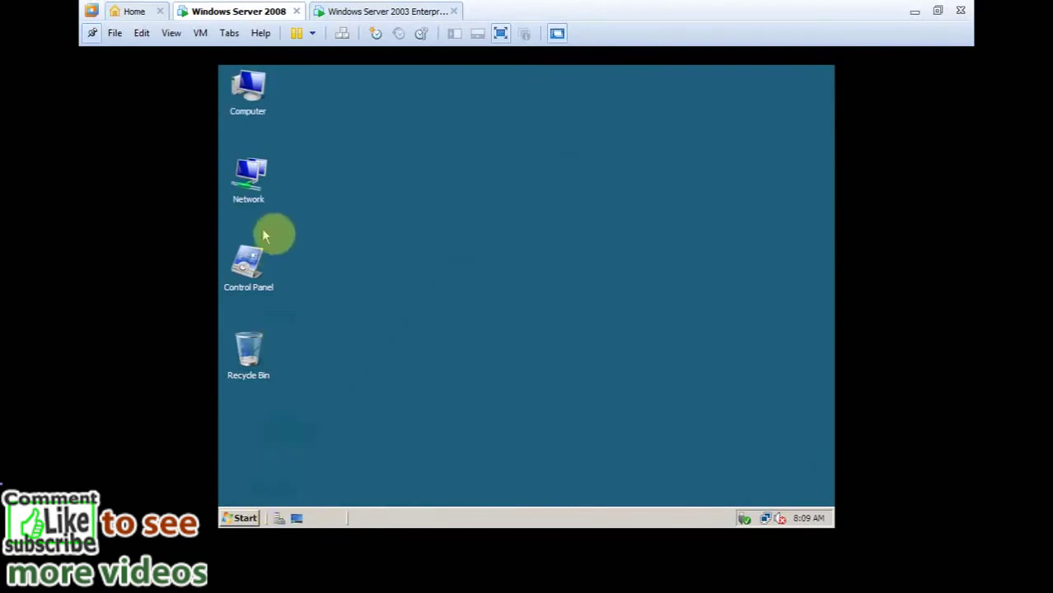
# Launch the DNS console from Start > Administrative Tools.
pyautogui.click(259, 522)
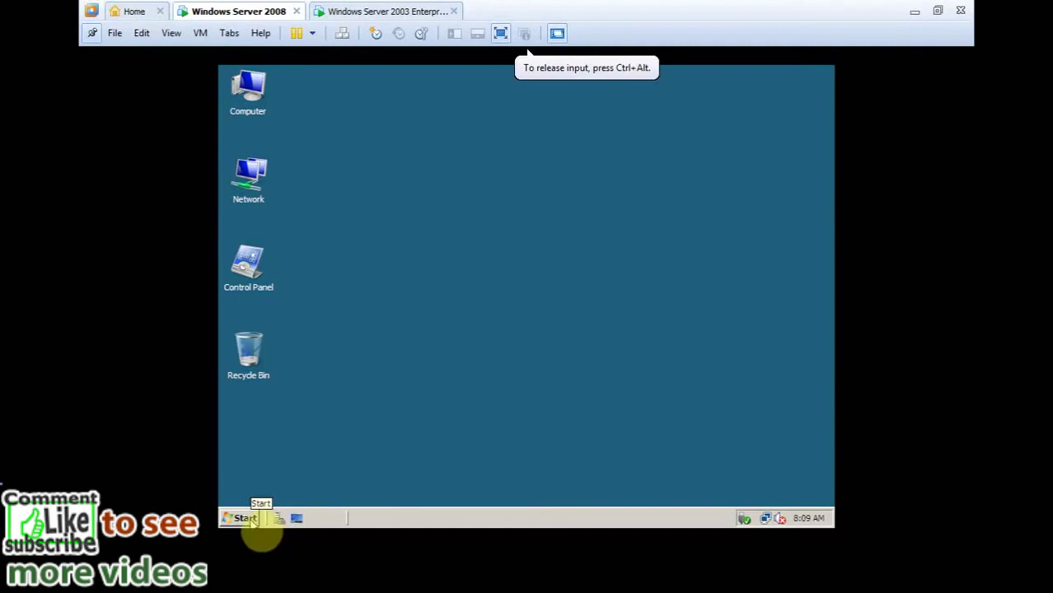
pyautogui.click(254, 518)
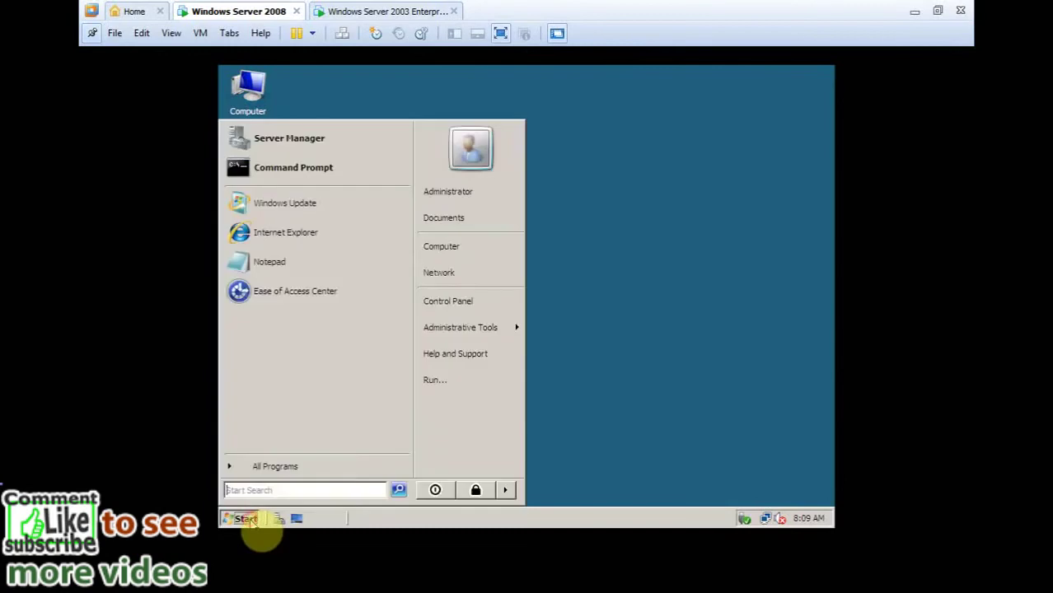
pyautogui.moveTo(483, 336)
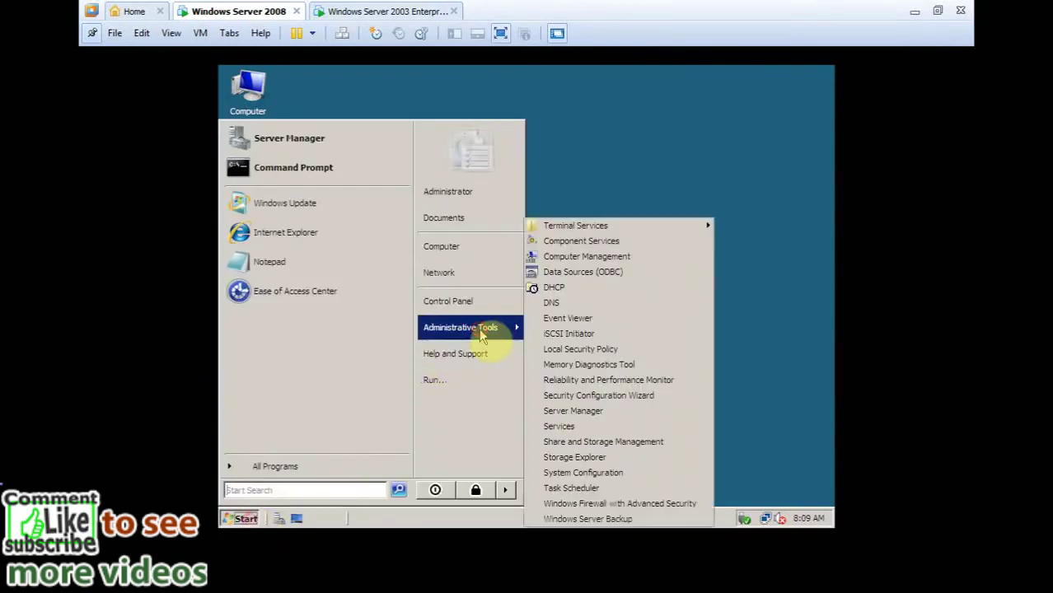
pyautogui.click(566, 306)
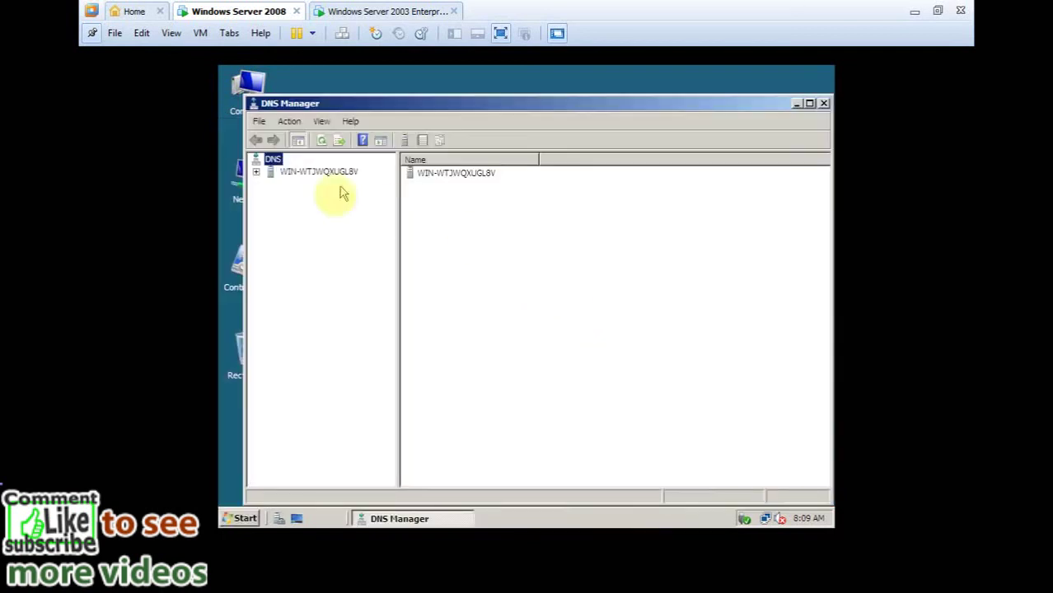
# Expand the DNS server, maximize DNS Manager, and select Forward Lookup Zones.
pyautogui.doubleClick(272, 172)
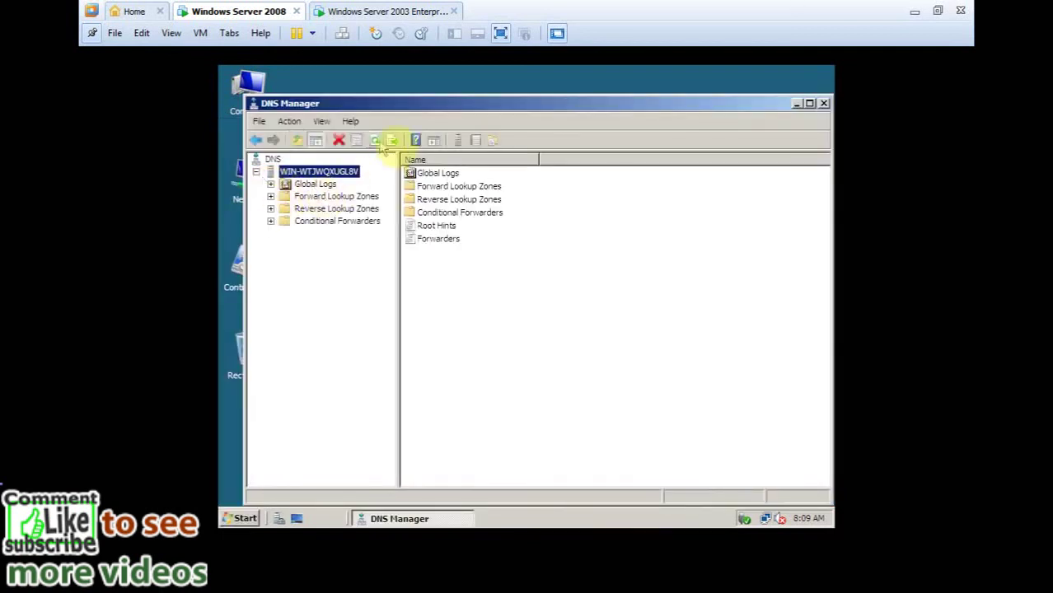
pyautogui.doubleClick(431, 105)
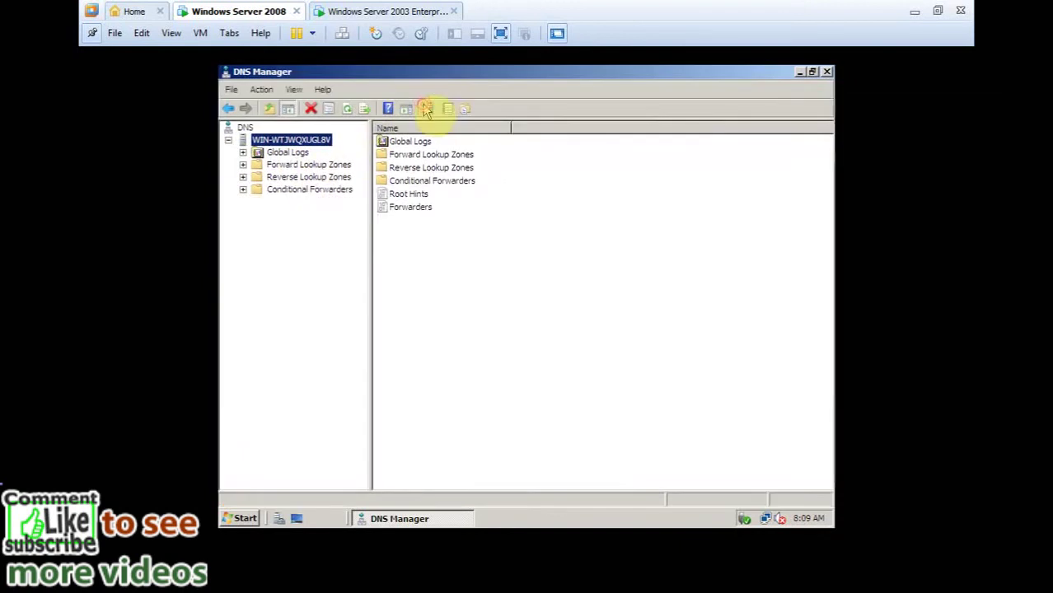
pyautogui.click(316, 165)
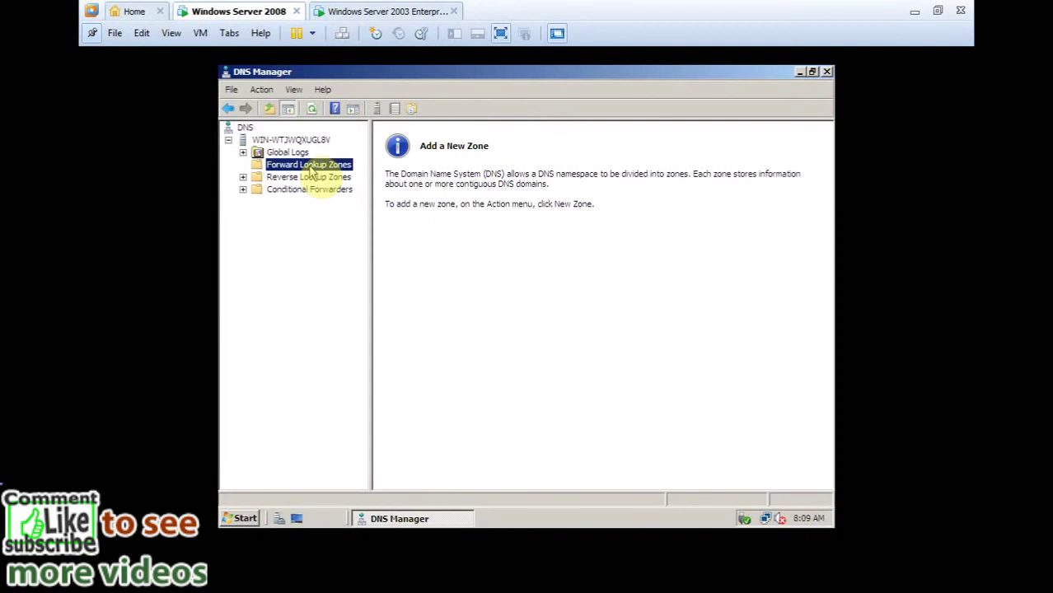
# Create primary zone toan.com with file toan.com.dns and dynamic updates disallowed.
pyautogui.rightClick(310, 168)
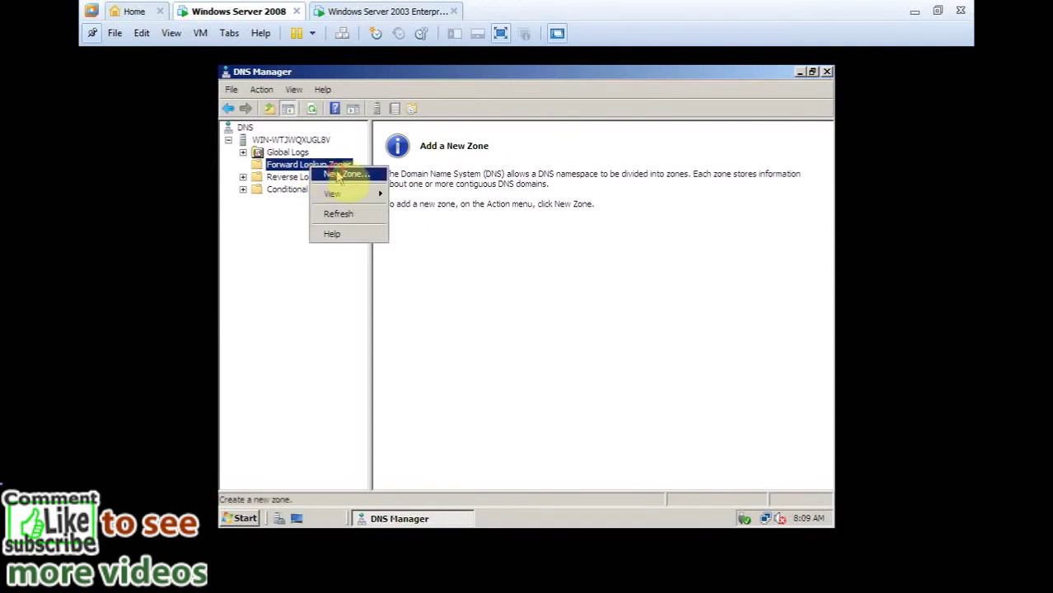
pyautogui.click(339, 176)
pyautogui.click(510, 353)
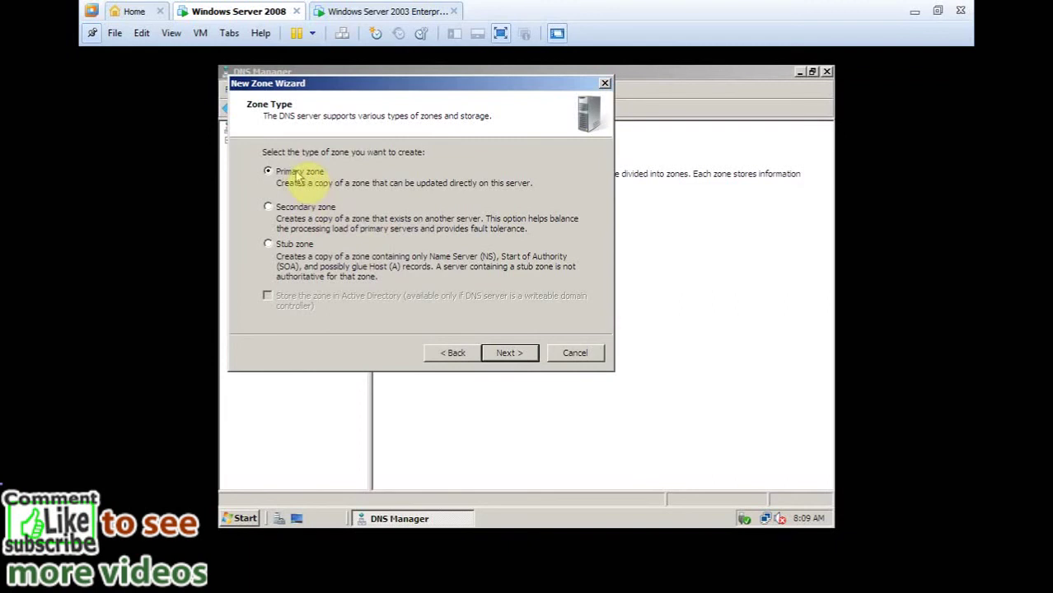
pyautogui.click(519, 359)
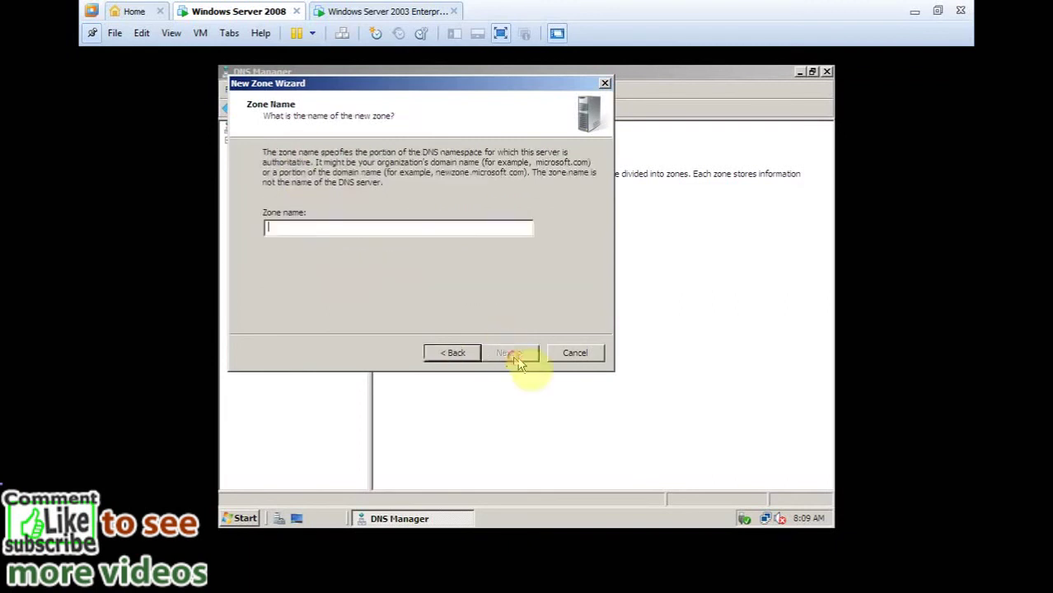
pyautogui.click(325, 225)
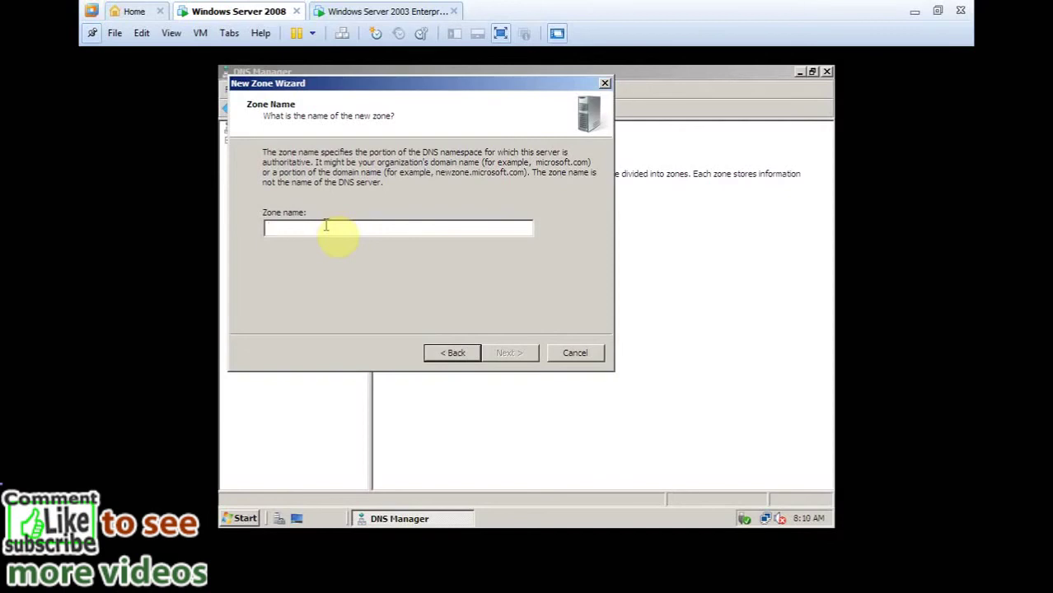
pyautogui.write('toan')
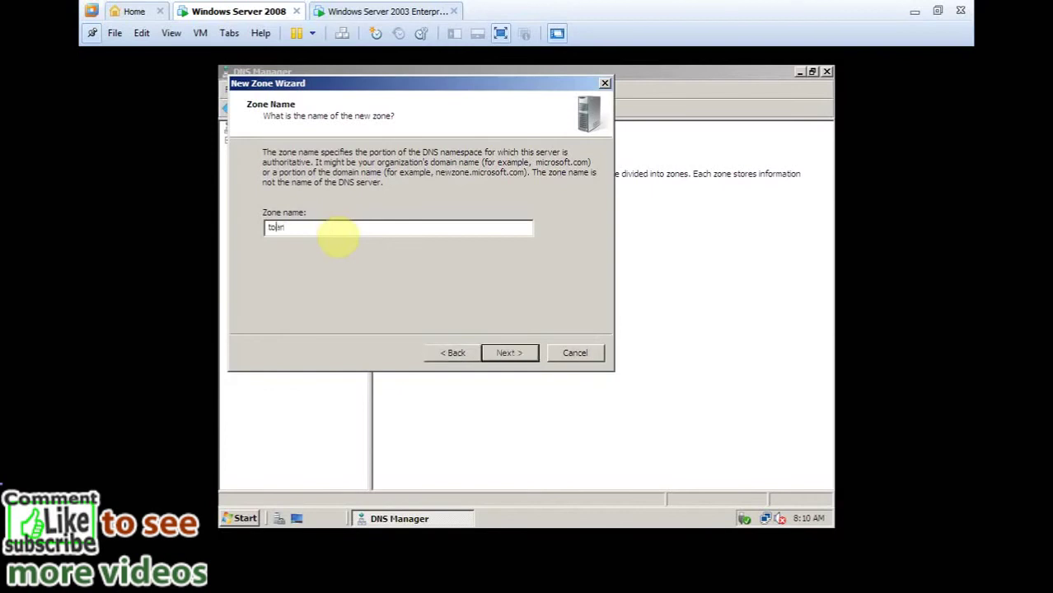
pyautogui.write('.com')
pyautogui.click(521, 352)
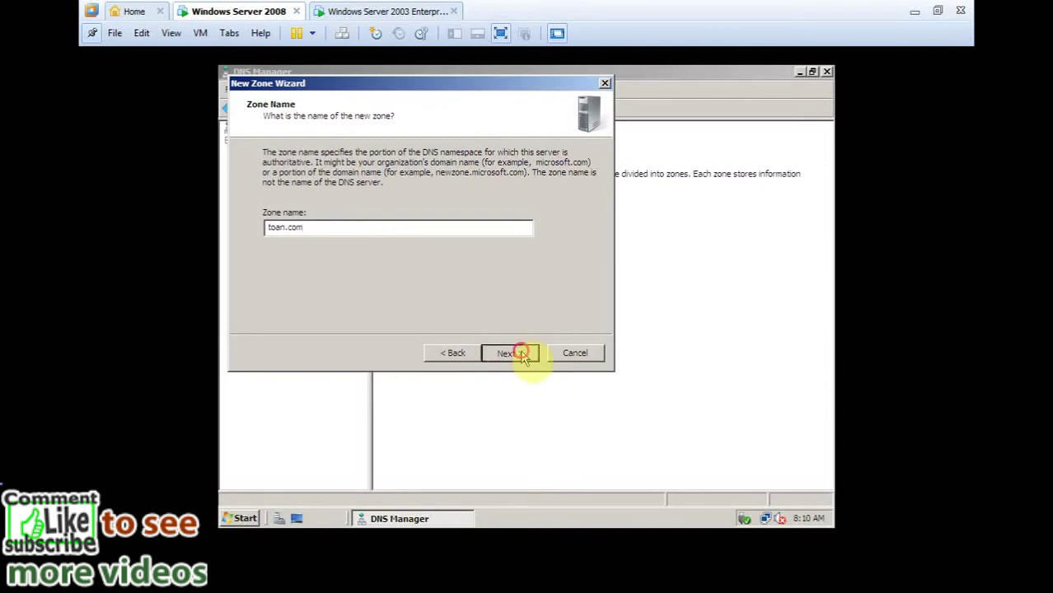
pyautogui.click(517, 352)
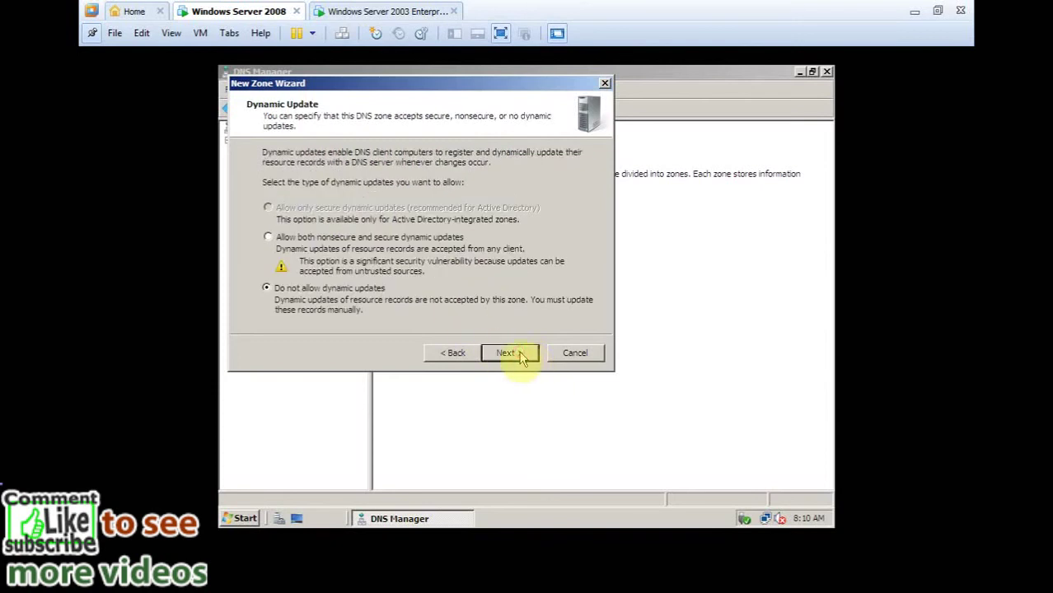
pyautogui.click(521, 354)
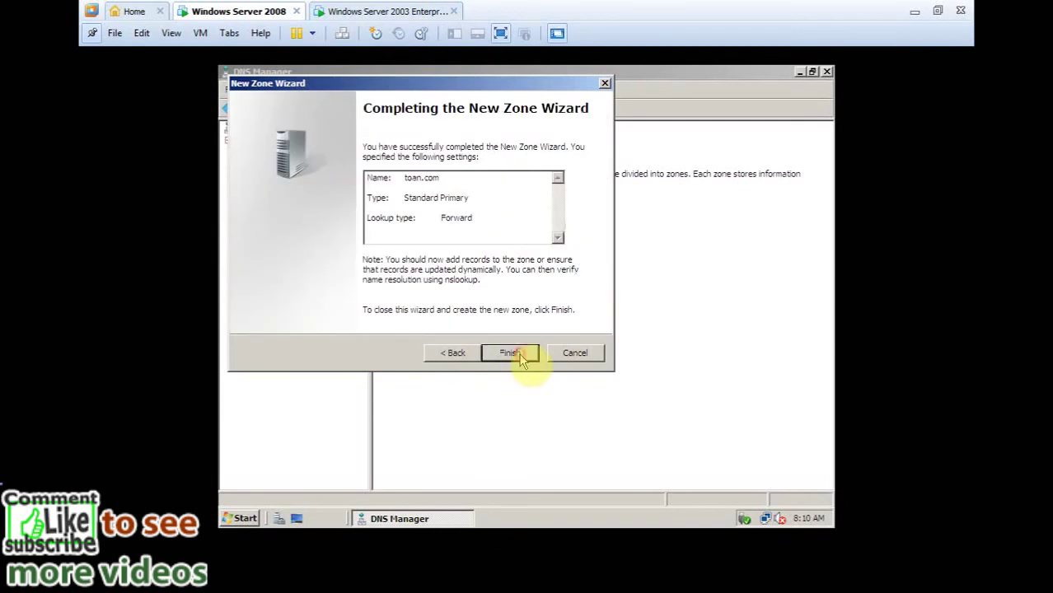
pyautogui.click(520, 356)
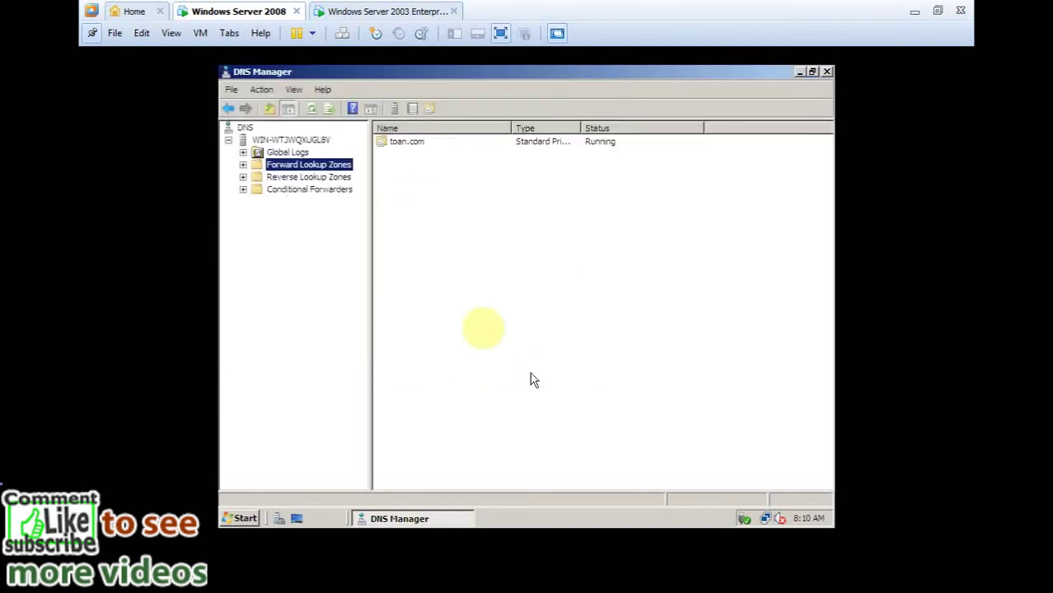
# Open the toan.com zone and inspect its default SOA and NS records.
pyautogui.doubleClick(301, 167)
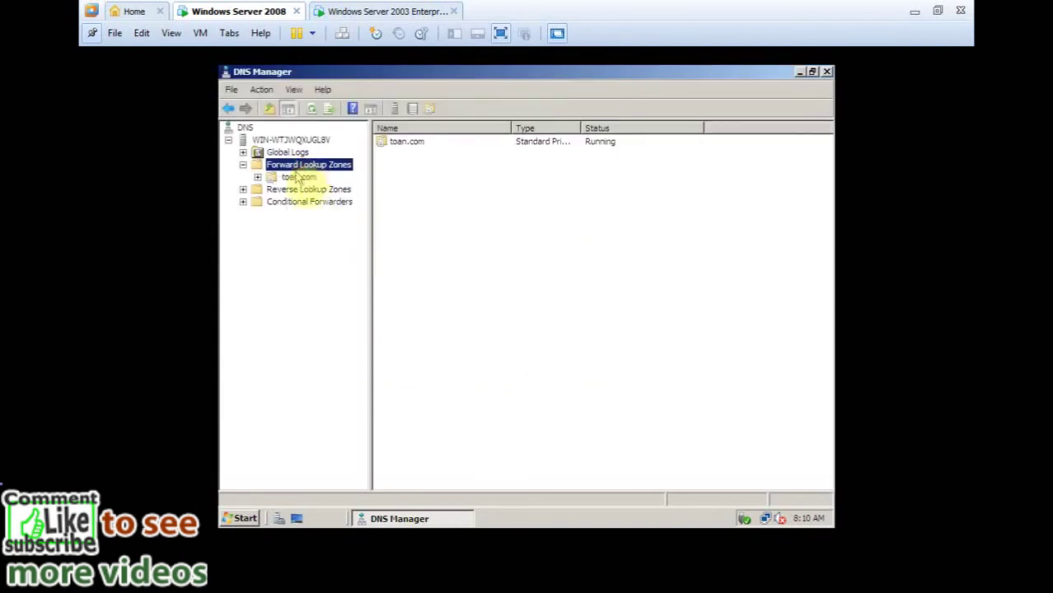
pyautogui.click(297, 177)
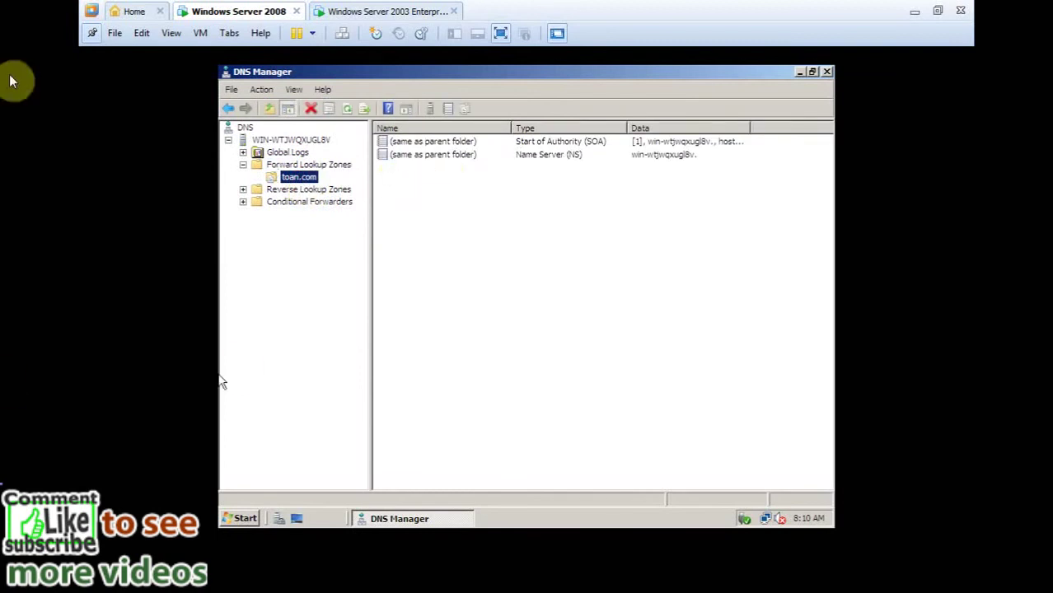
pyautogui.click(665, 160)
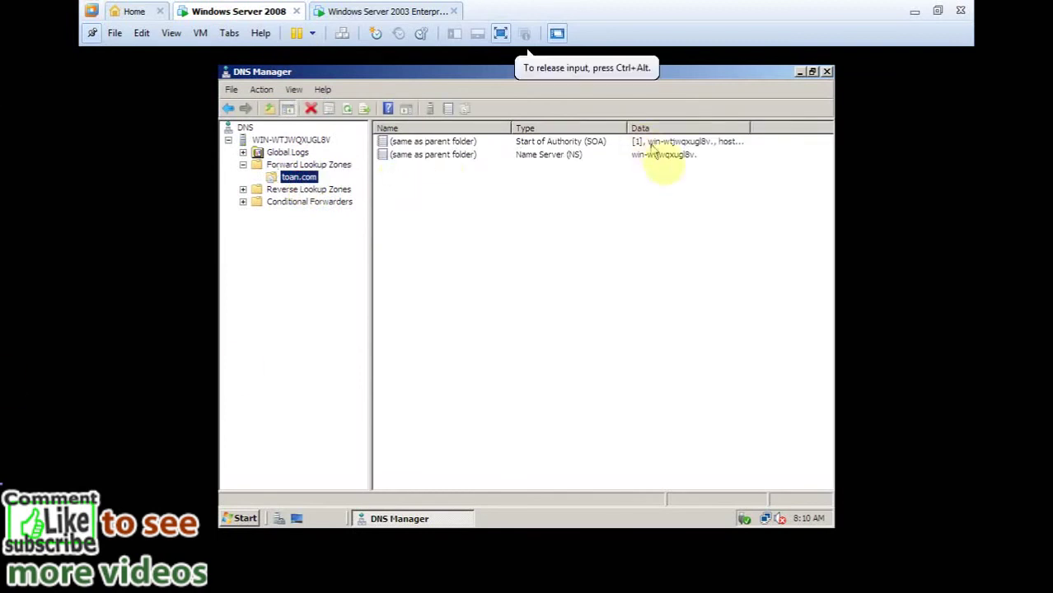
pyautogui.click(588, 146)
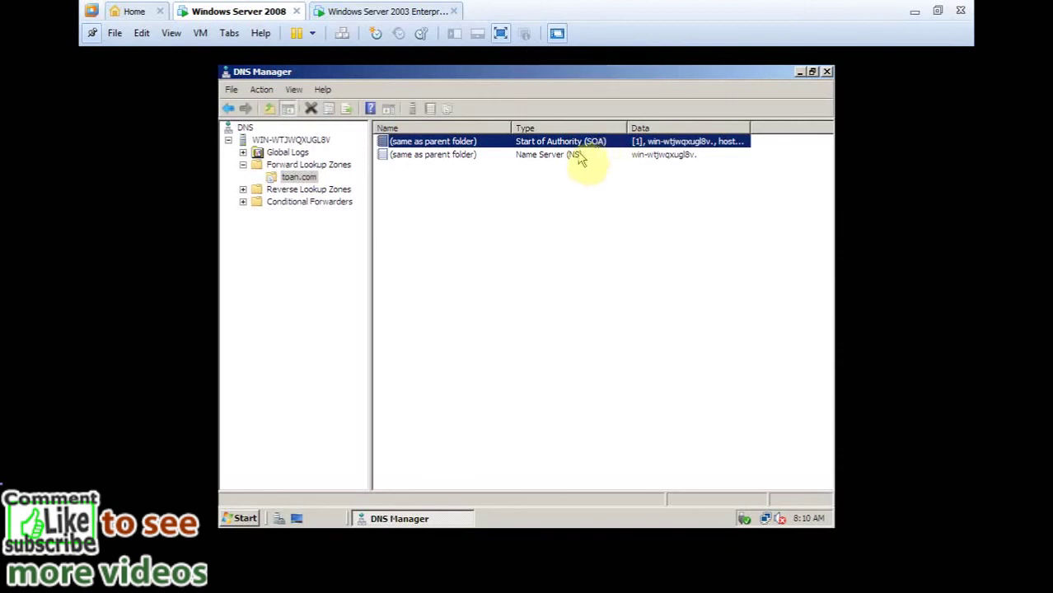
pyautogui.click(577, 155)
pyautogui.click(581, 143)
pyautogui.click(579, 155)
pyautogui.click(581, 144)
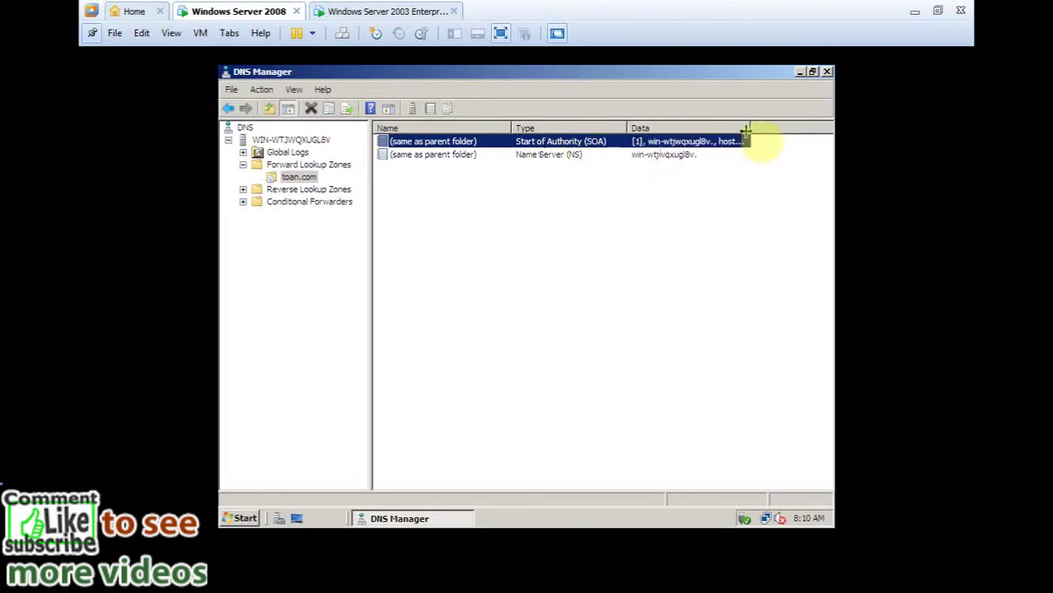
# Widen the Data column to read the SOA data, then bring up toan.com's record menu.
pyautogui.moveTo(746, 130); pyautogui.dragTo(768, 130)
pyautogui.click(607, 157)
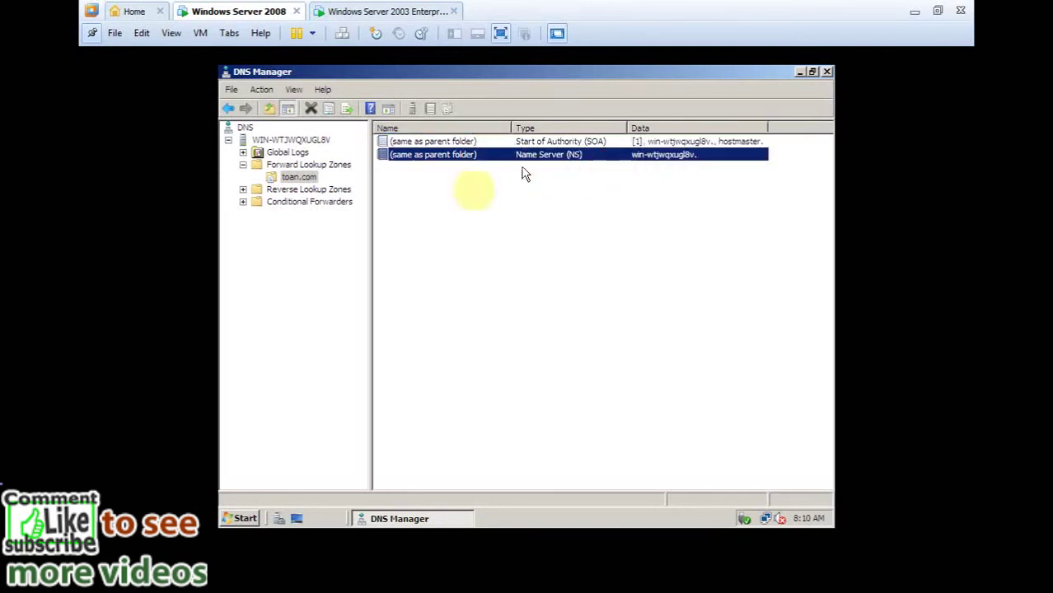
pyautogui.click(312, 179)
pyautogui.rightClick(402, 190)
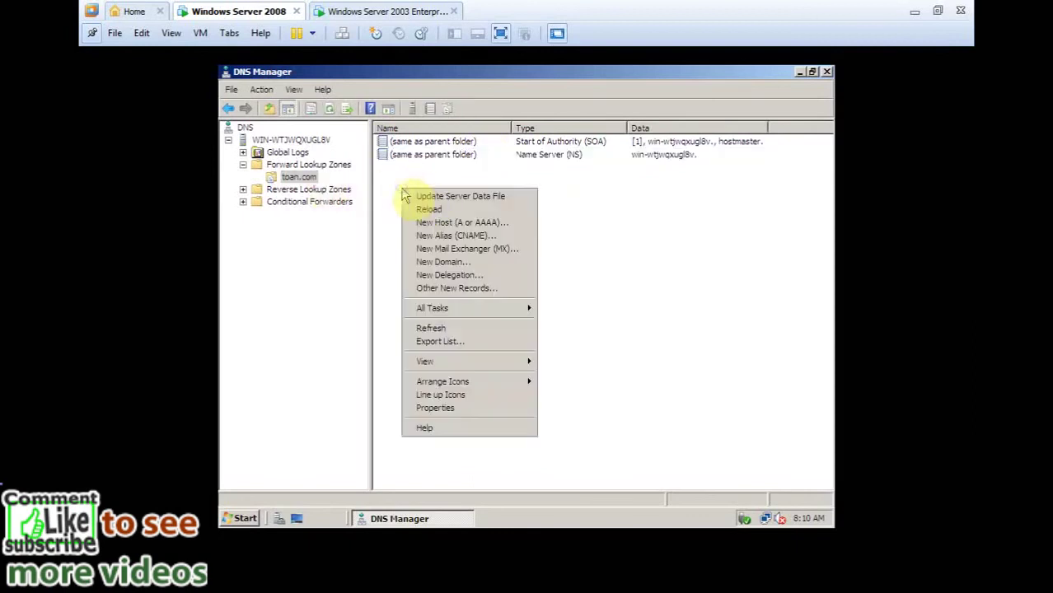
pyautogui.click(446, 224)
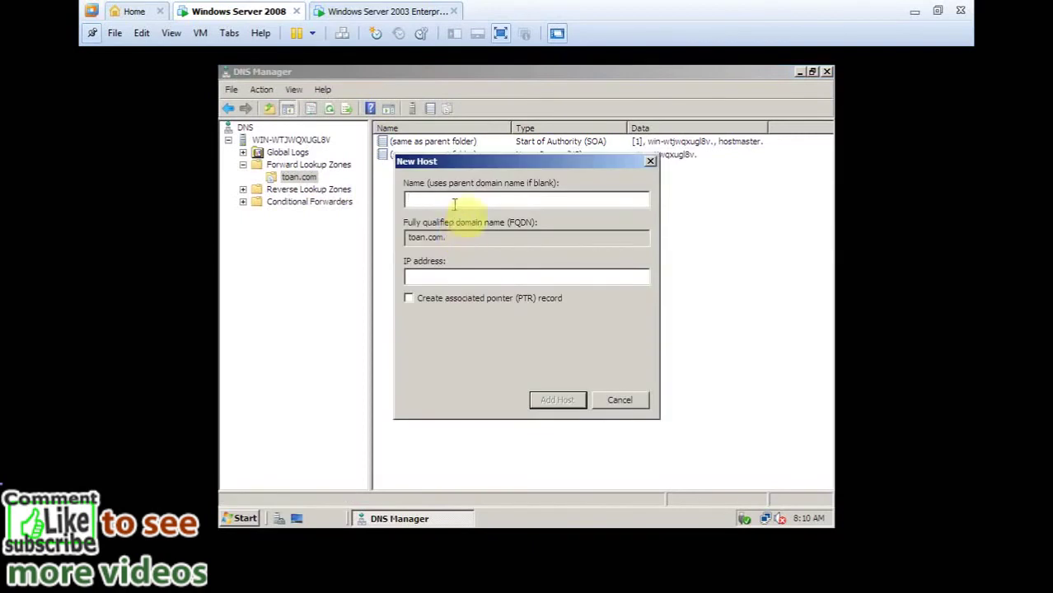
pyautogui.click(454, 201)
pyautogui.write('www')
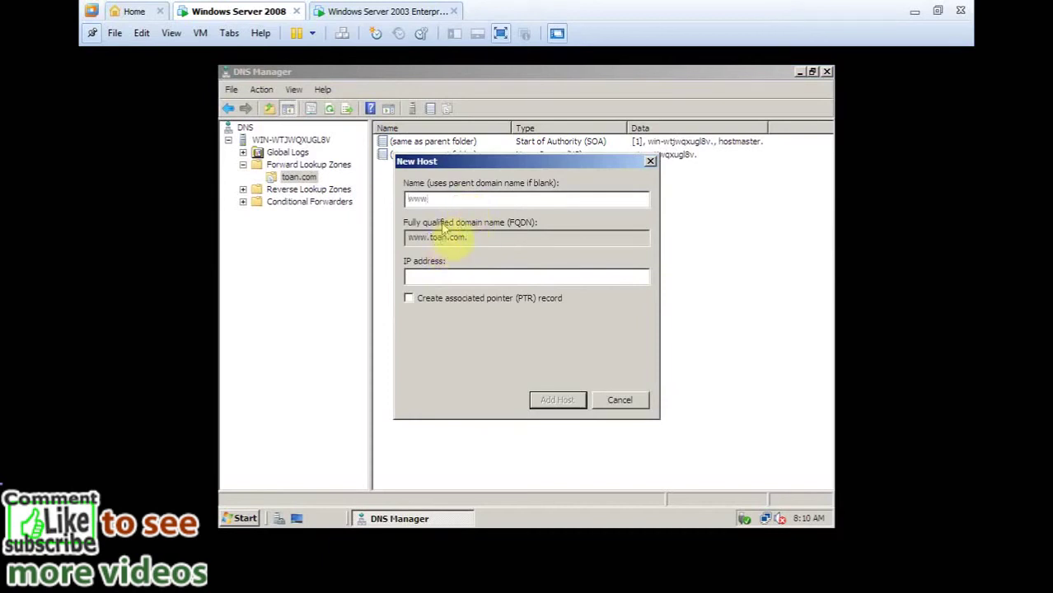
pyautogui.press('BackSpace')
pyautogui.press('BackSpace')
pyautogui.press('BackSpace')
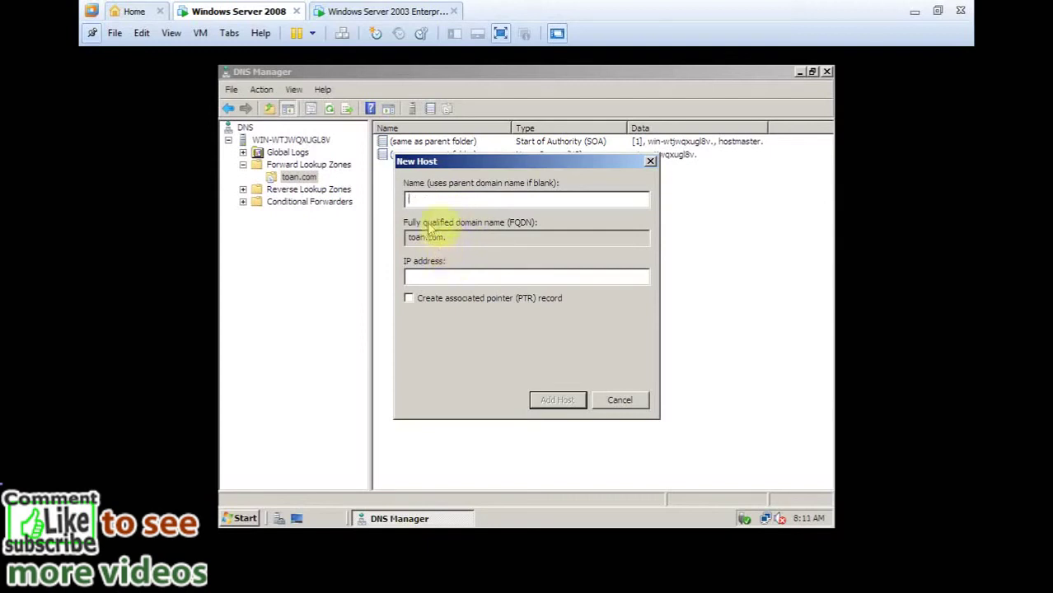
pyautogui.write('tc')
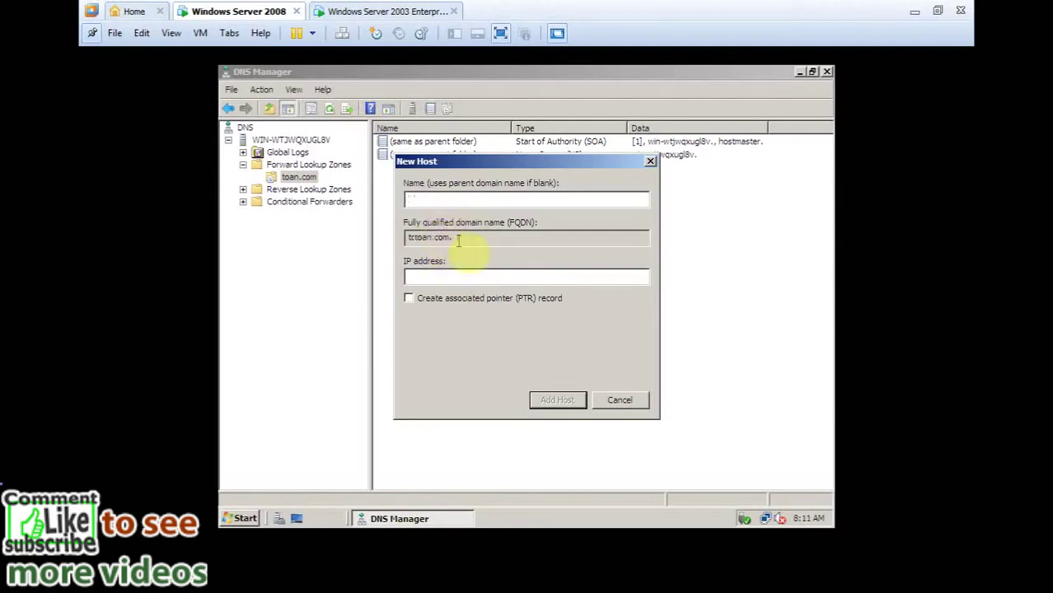
pyautogui.press('BackSpace')
pyautogui.press('BackSpace')
pyautogui.write('www')
pyautogui.moveTo(468, 237); pyautogui.dragTo(385, 239)
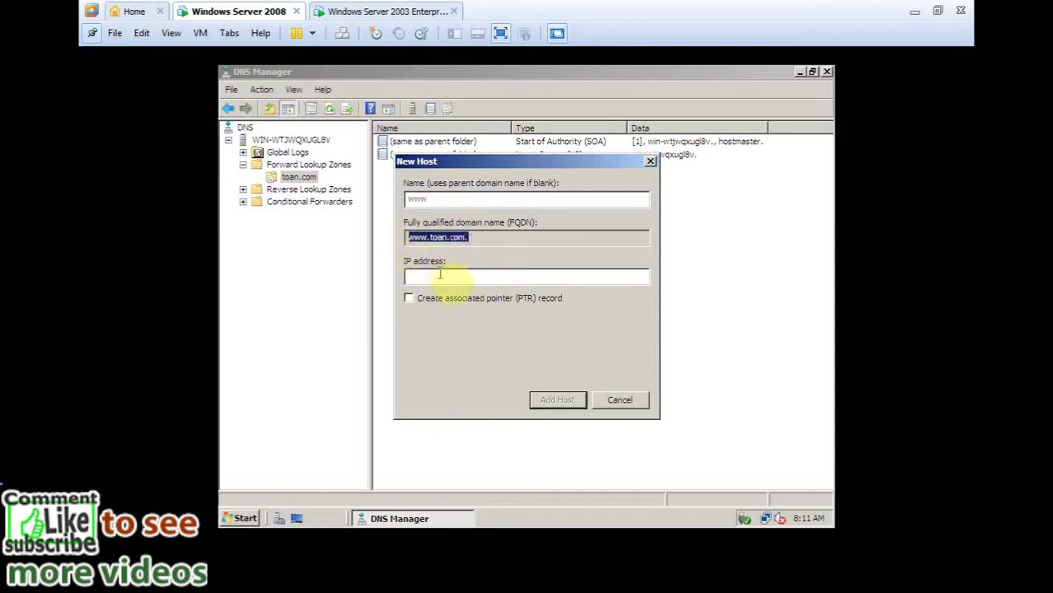
pyautogui.click(440, 275)
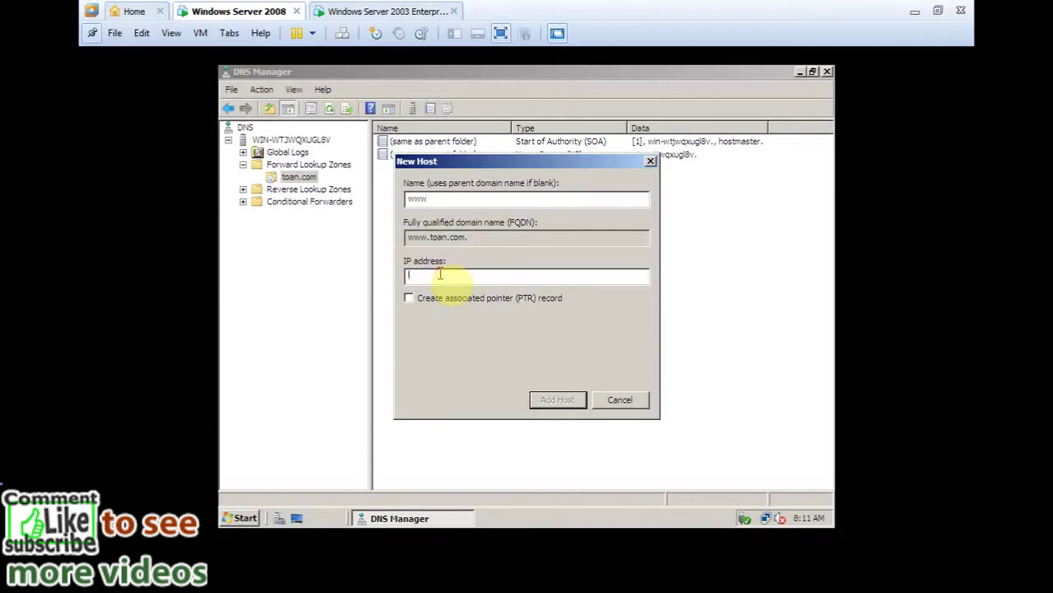
pyautogui.write('1.0.0.1')
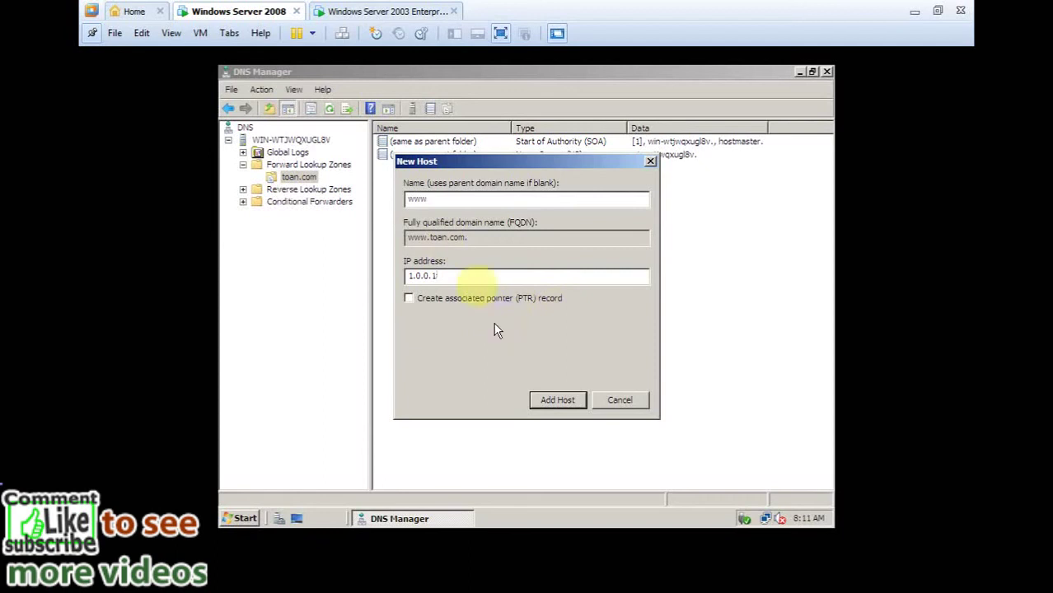
pyautogui.click(558, 401)
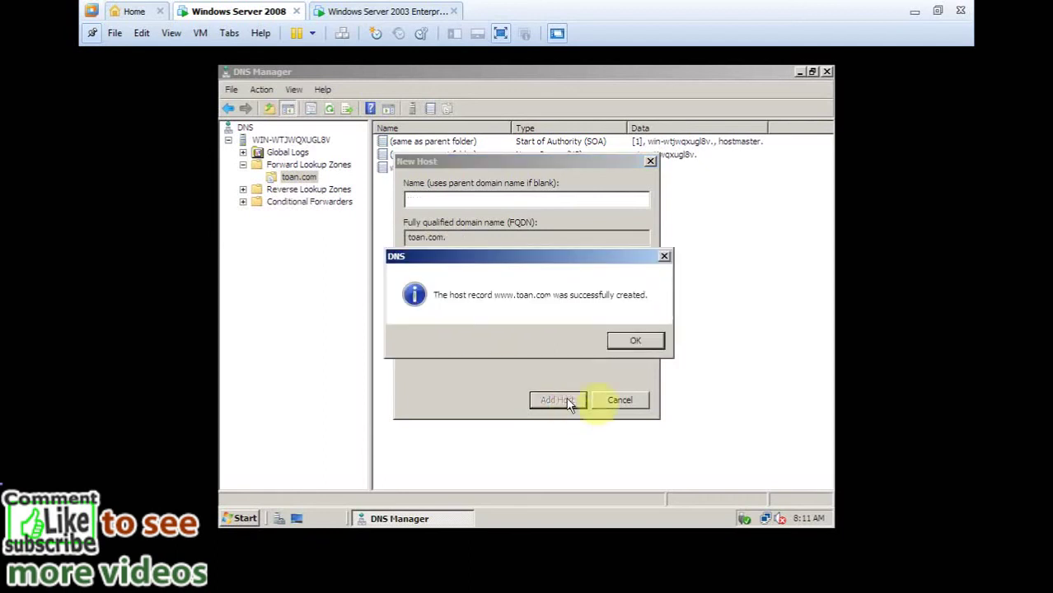
pyautogui.click(639, 341)
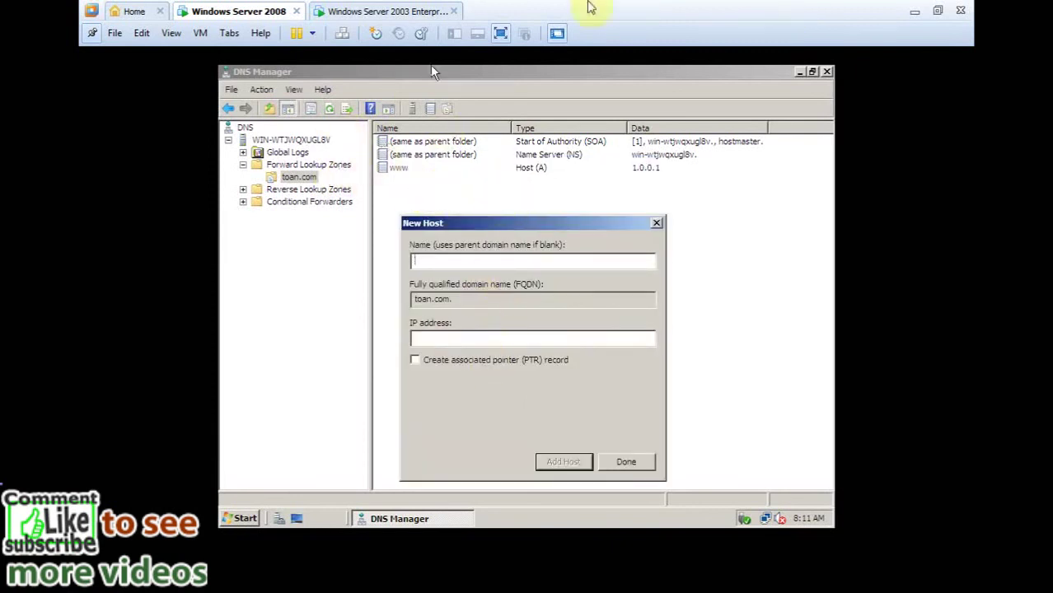
# Create host records fpt and mail in toan.com, each with IP 1.0.0.1.
pyautogui.click(527, 54)
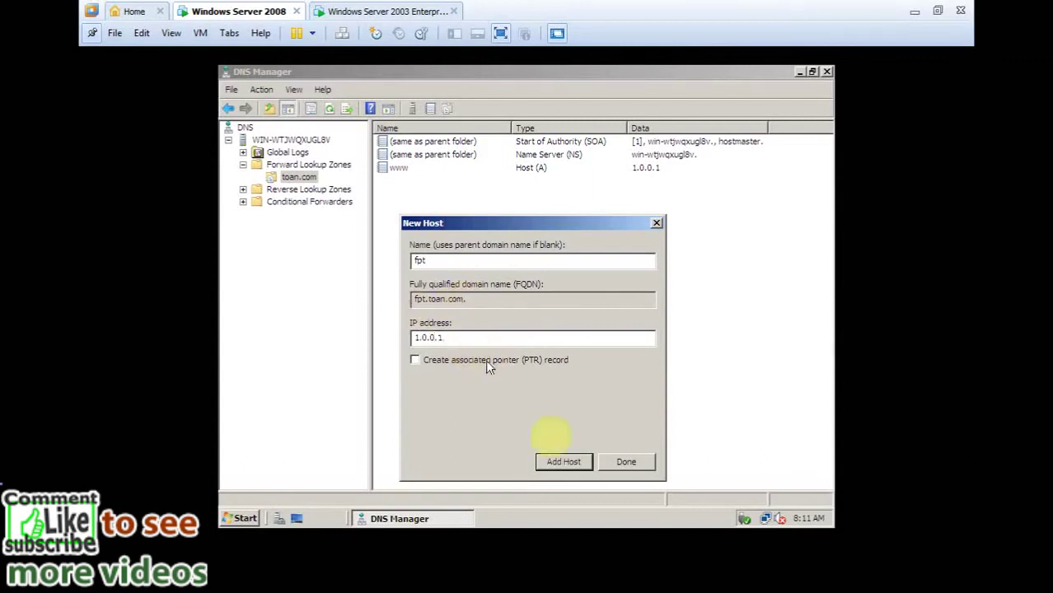
pyautogui.click(576, 476)
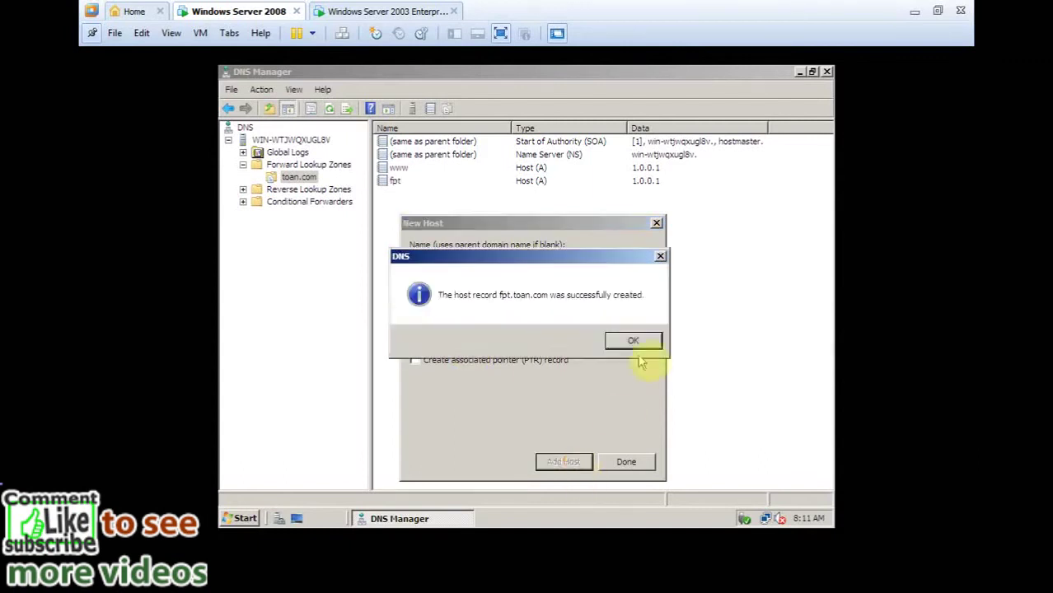
pyautogui.click(638, 345)
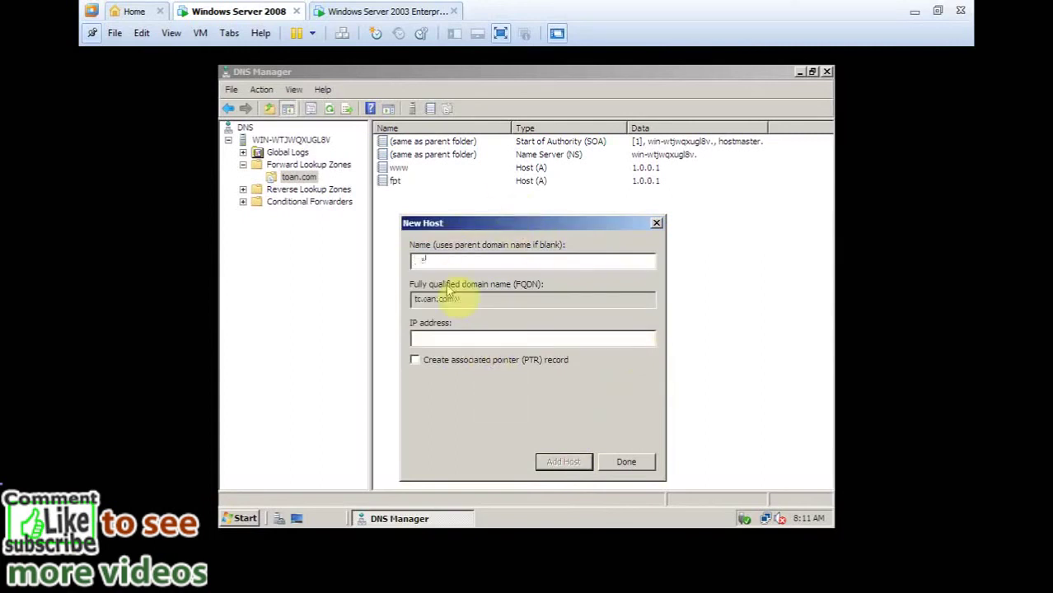
pyautogui.write('maa')
pyautogui.click(456, 336)
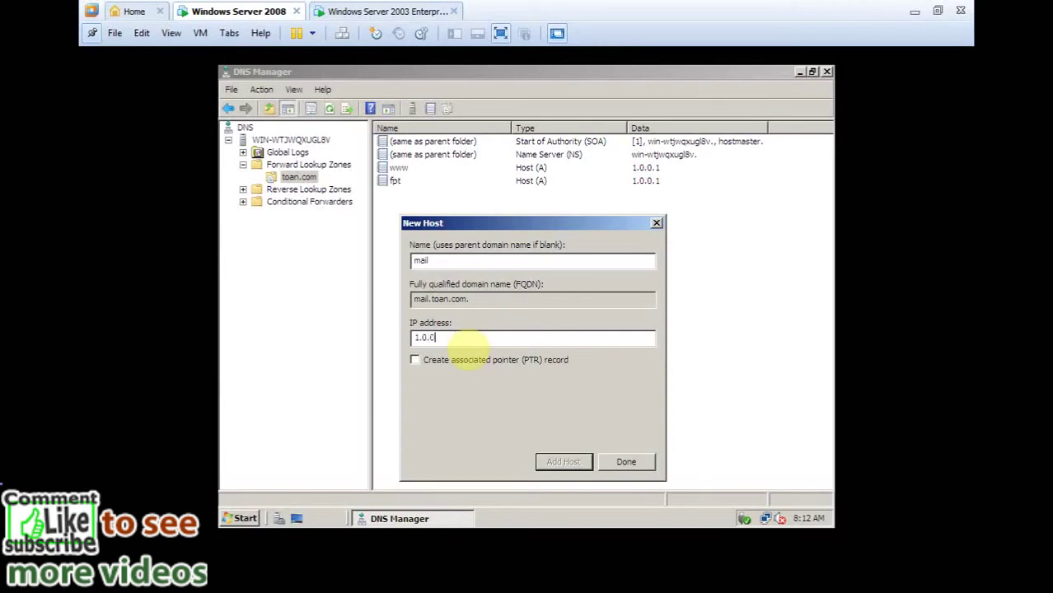
pyautogui.click(562, 461)
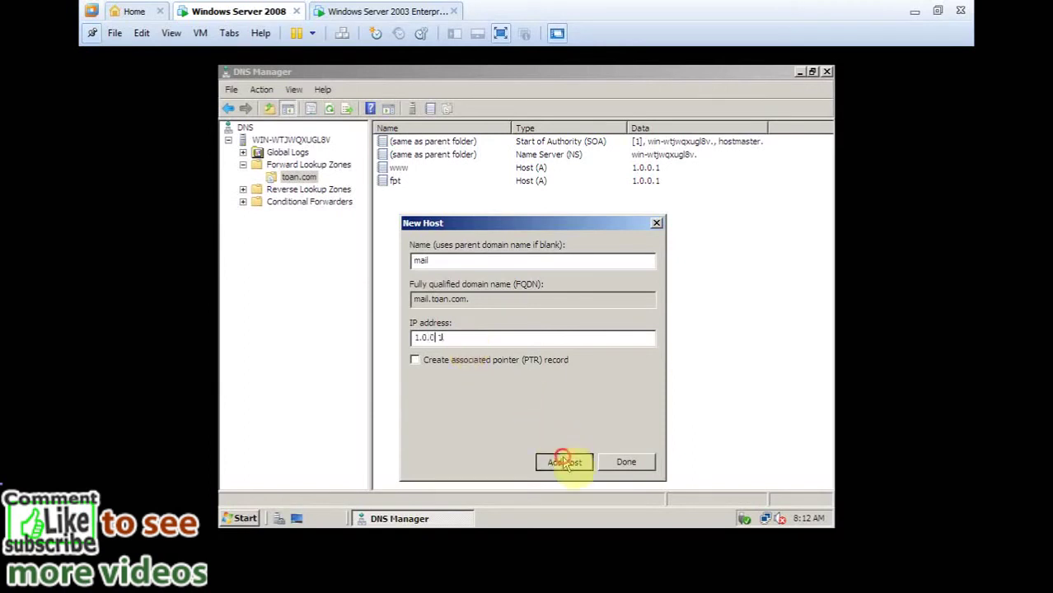
pyautogui.click(632, 341)
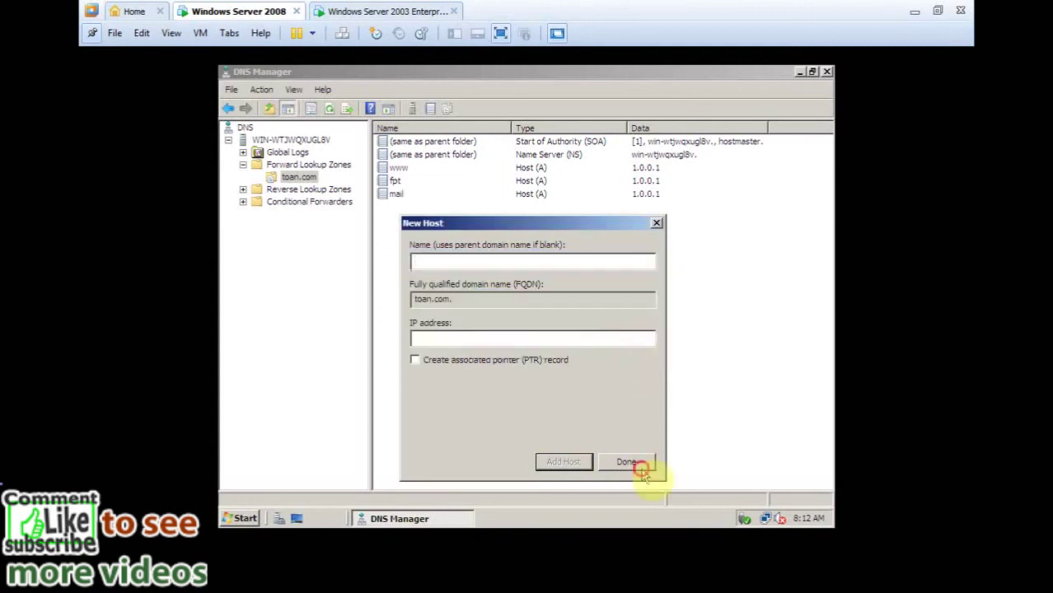
pyautogui.click(636, 463)
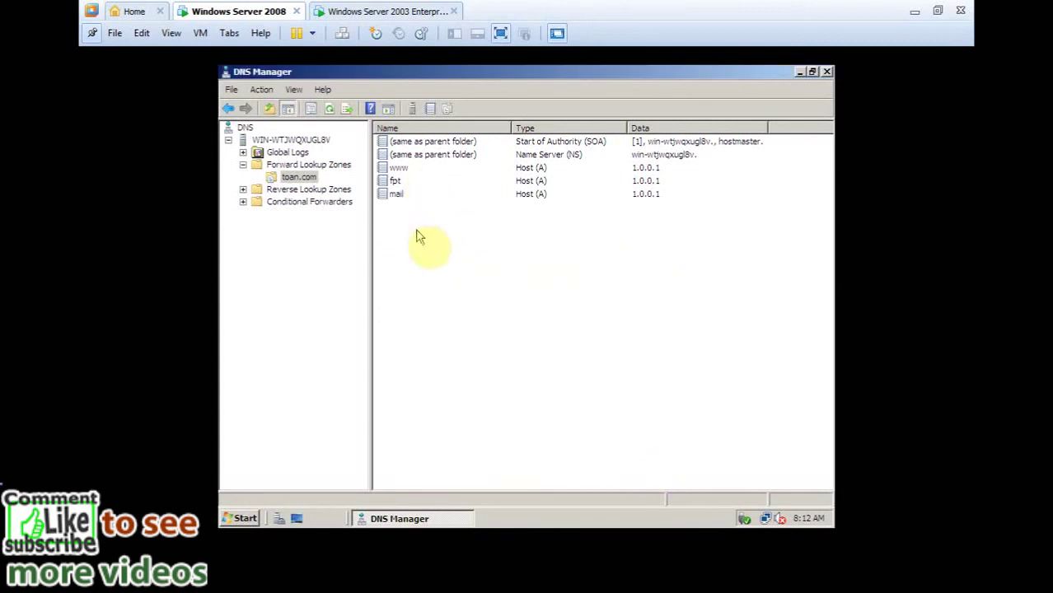
# Start the New Zone Wizard from Reverse Lookup Zones.
pyautogui.click(257, 190)
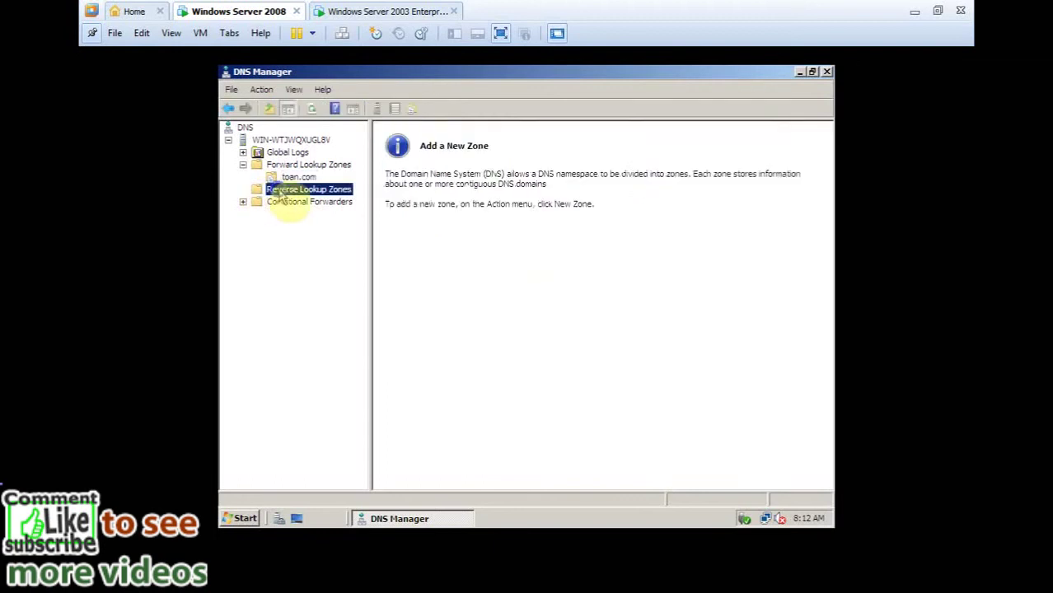
pyautogui.rightClick(281, 193)
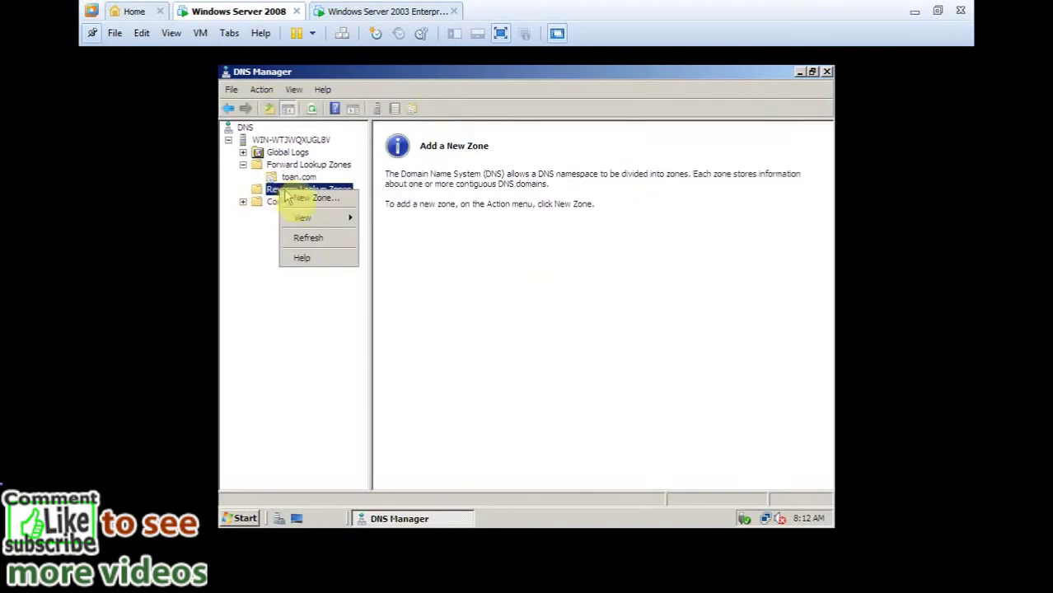
pyautogui.click(303, 198)
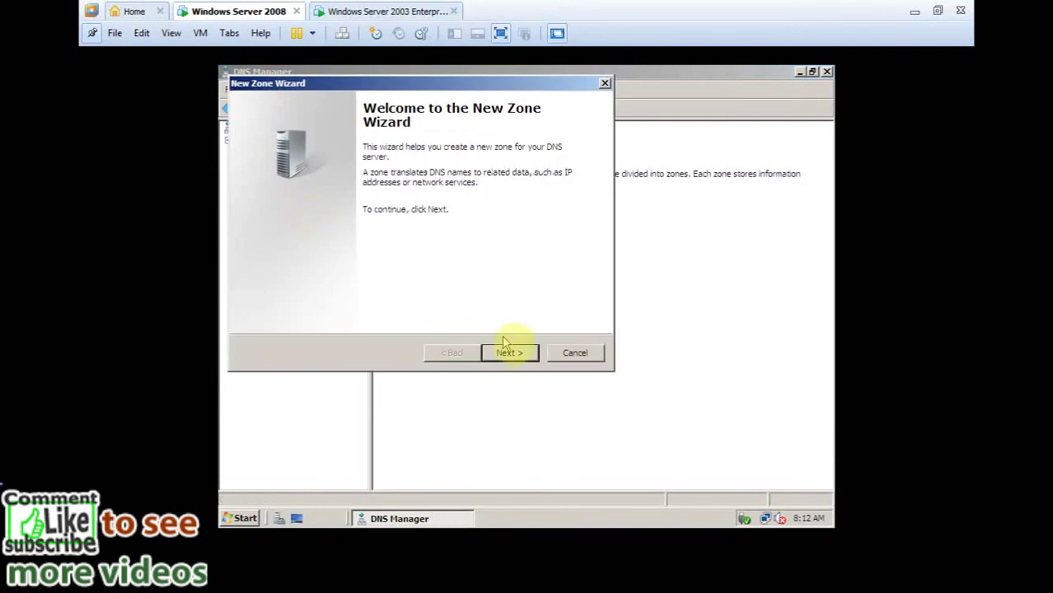
pyautogui.moveTo(364, 80); pyautogui.dragTo(435, 178)
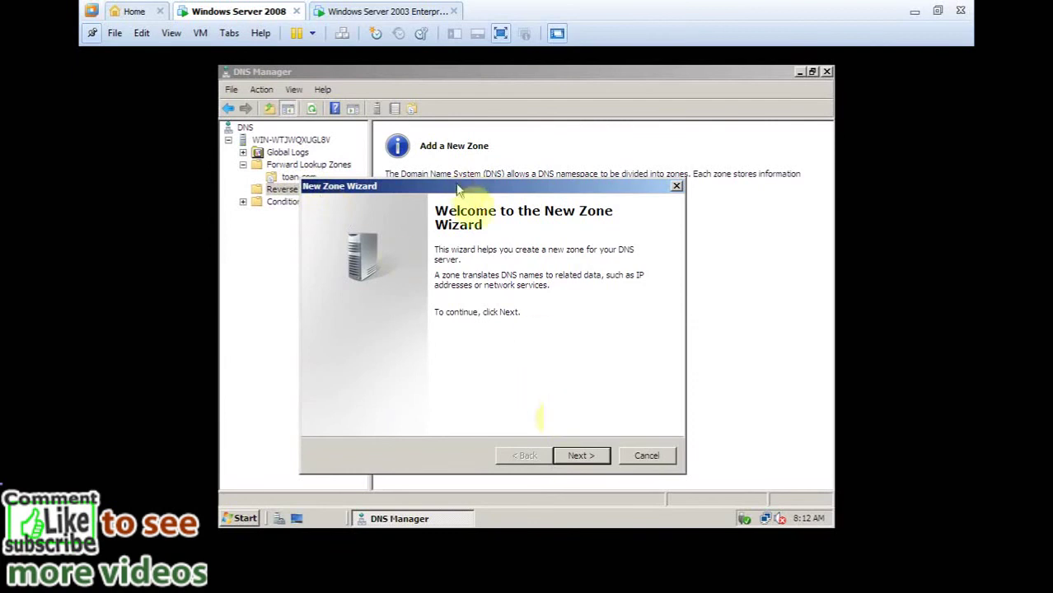
# Create a primary IPv4 reverse zone for network ID 1.0.0 with default file and update settings.
pyautogui.click(587, 461)
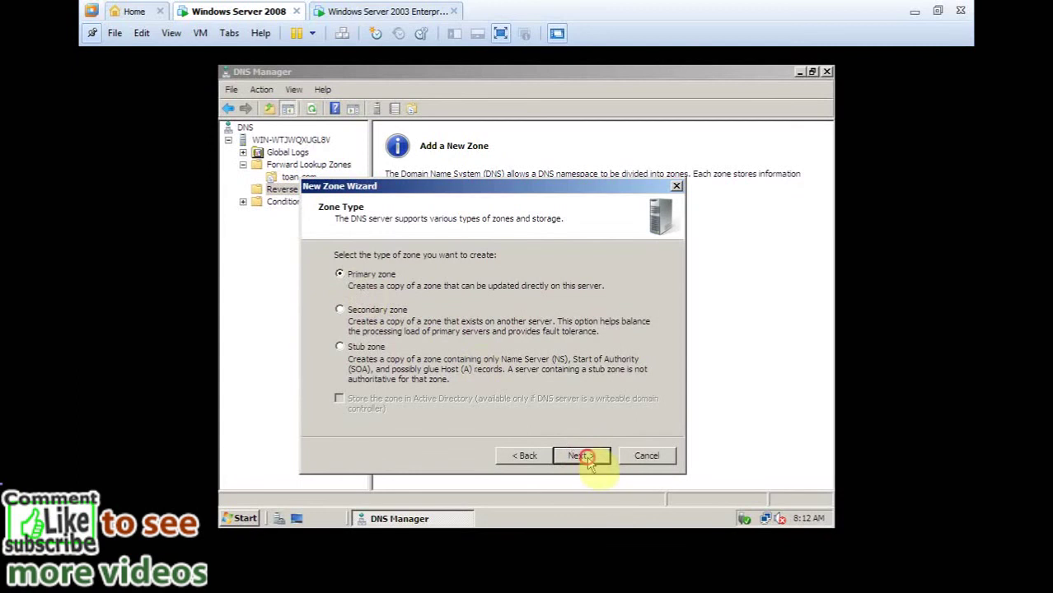
pyautogui.click(587, 459)
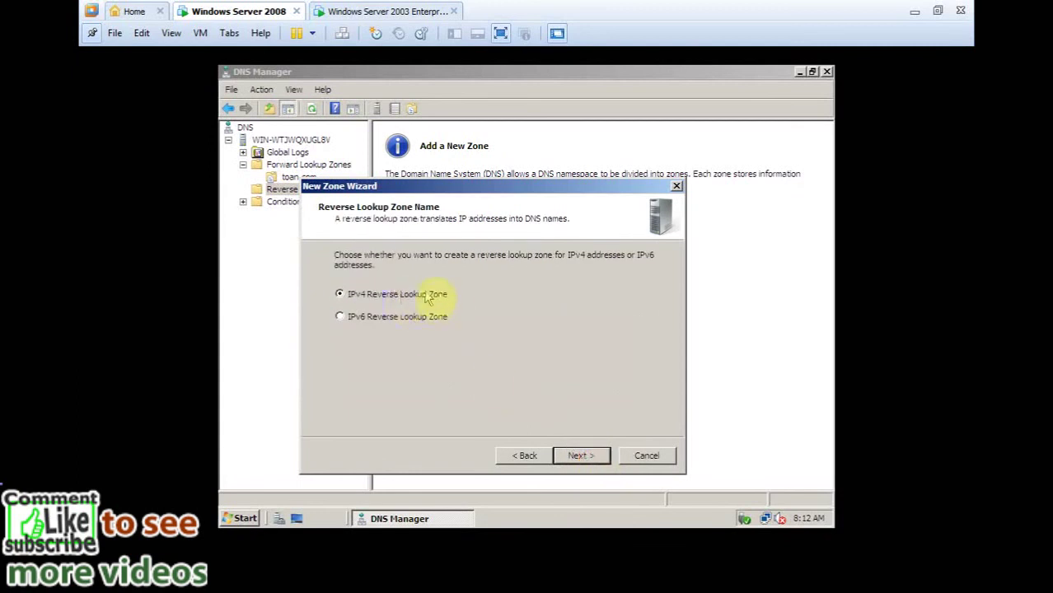
pyautogui.click(583, 459)
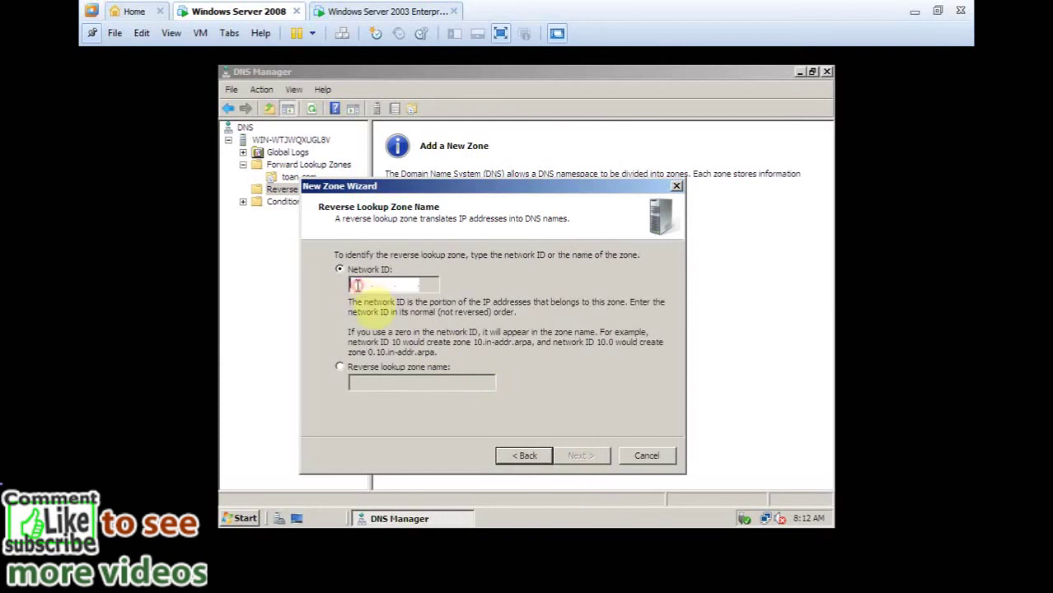
pyautogui.write('1')
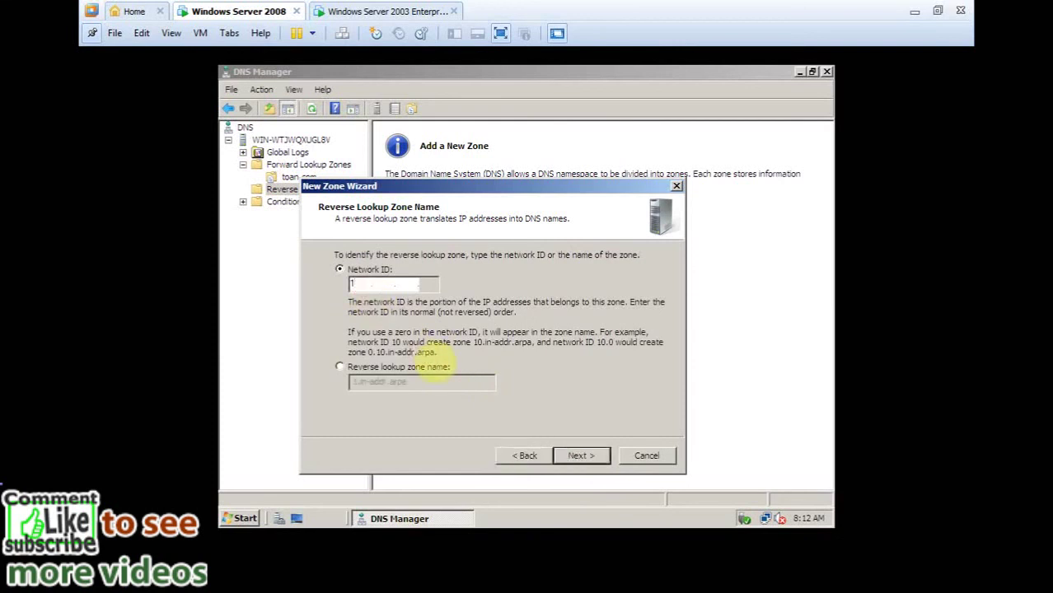
pyautogui.write('.0.0')
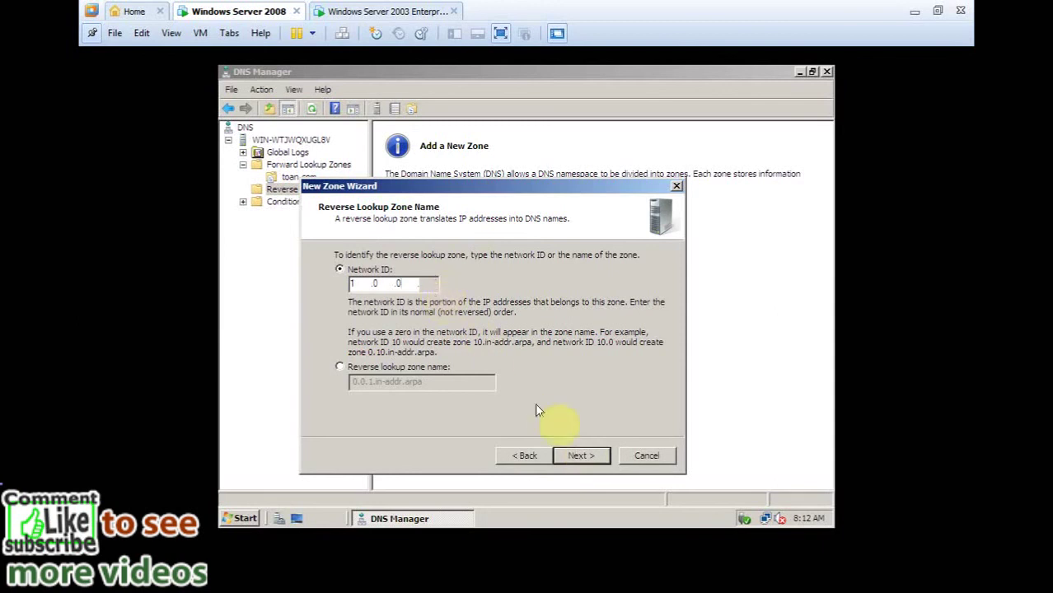
pyautogui.click(579, 455)
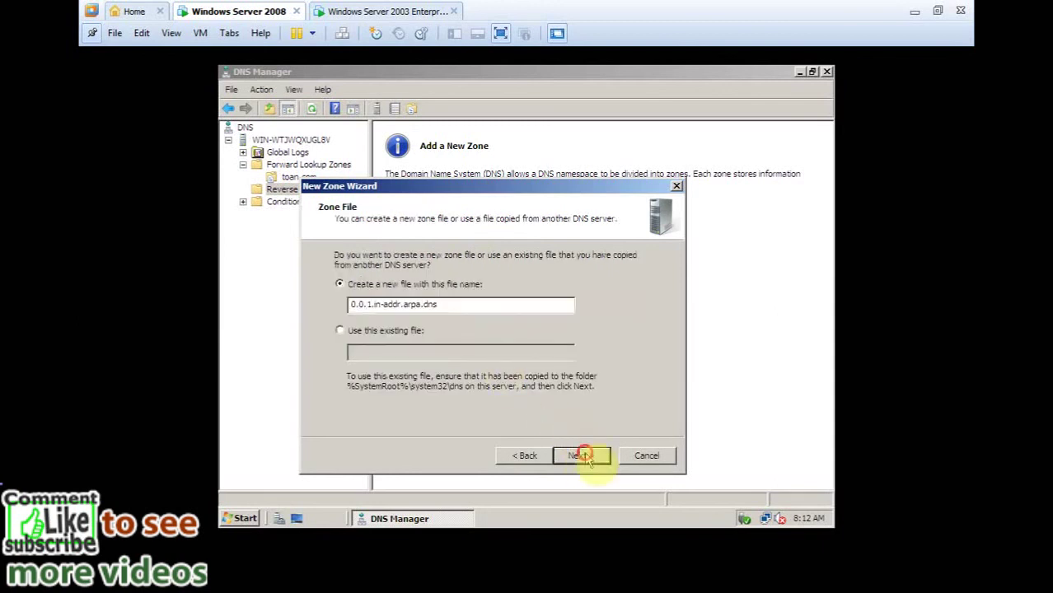
pyautogui.click(581, 456)
pyautogui.click(581, 457)
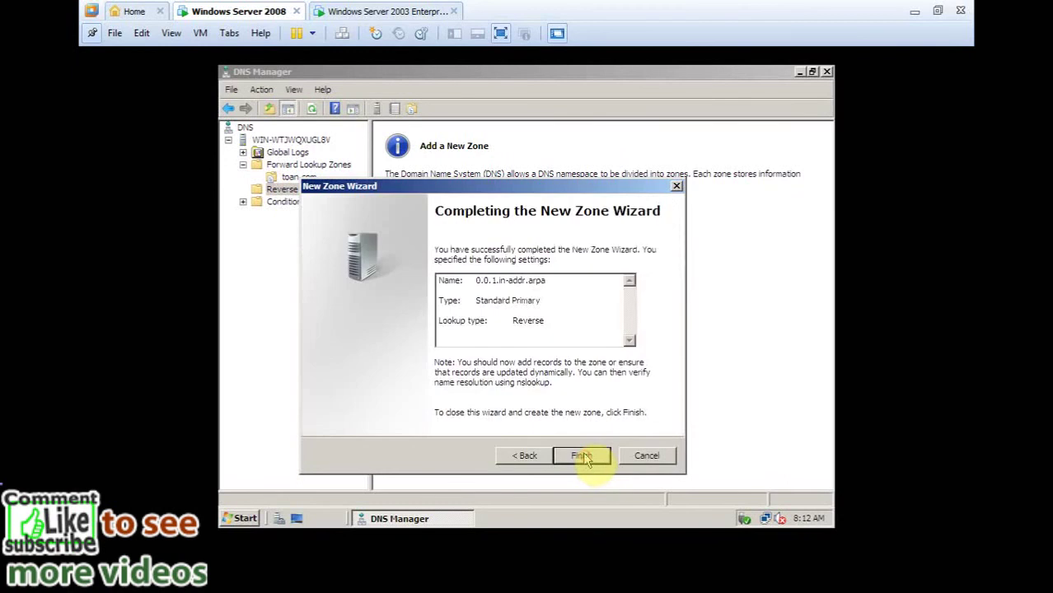
pyautogui.click(584, 458)
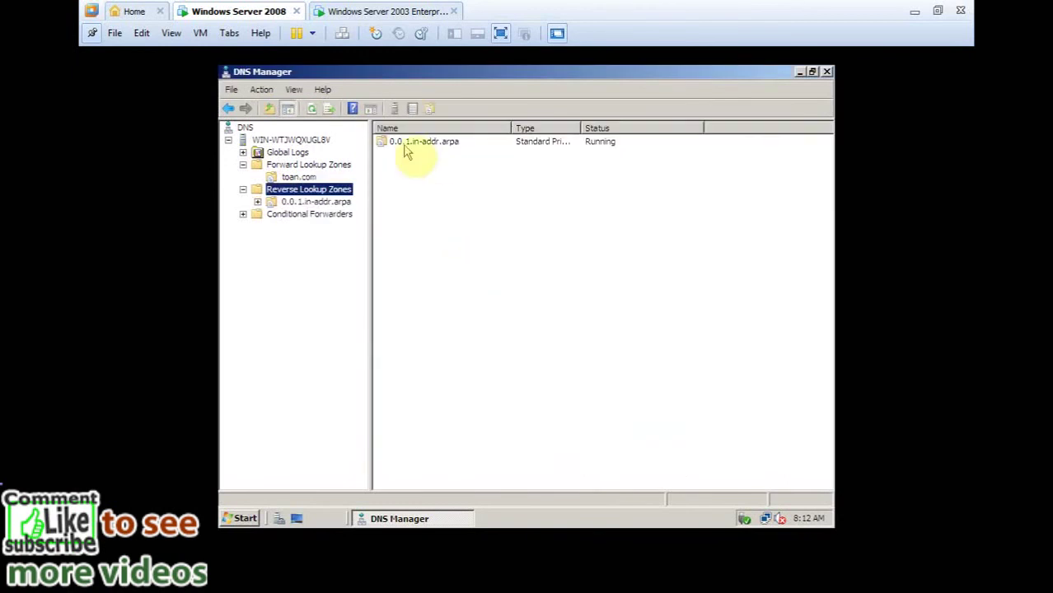
pyautogui.click(311, 201)
pyautogui.rightClick(314, 204)
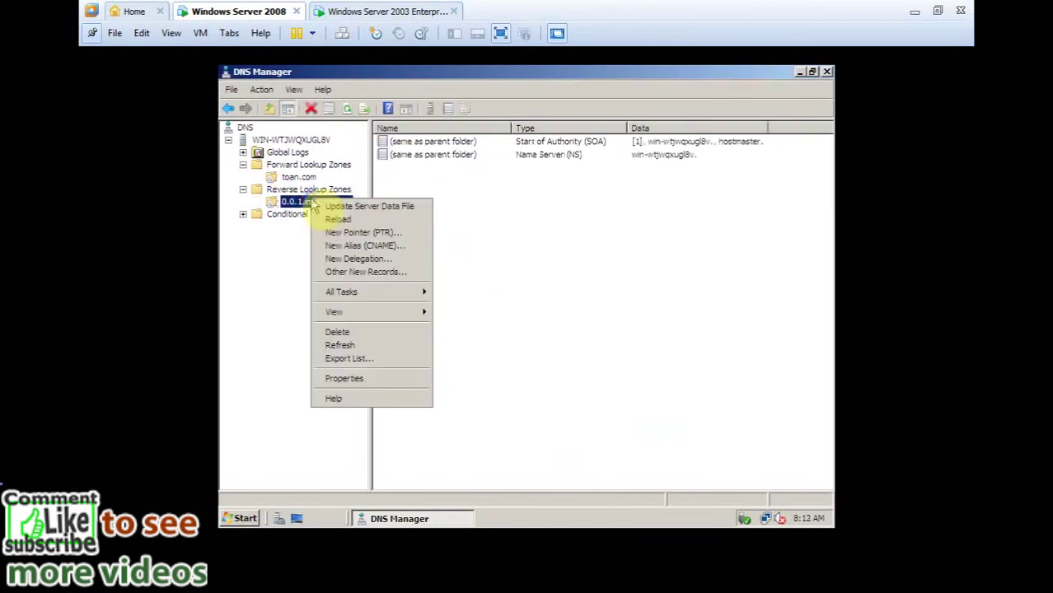
pyautogui.click(355, 234)
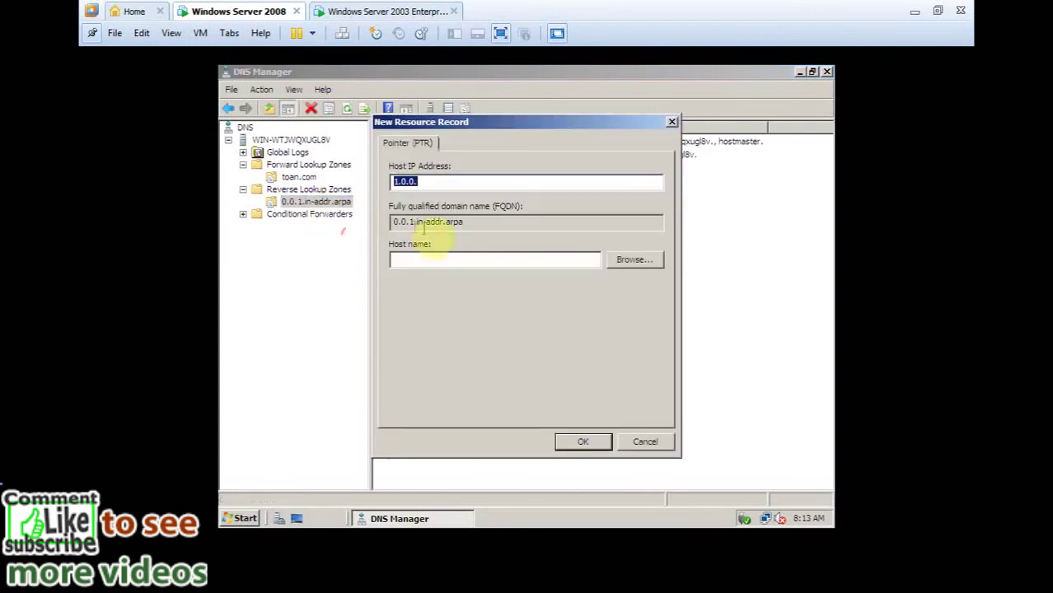
pyautogui.click(426, 185)
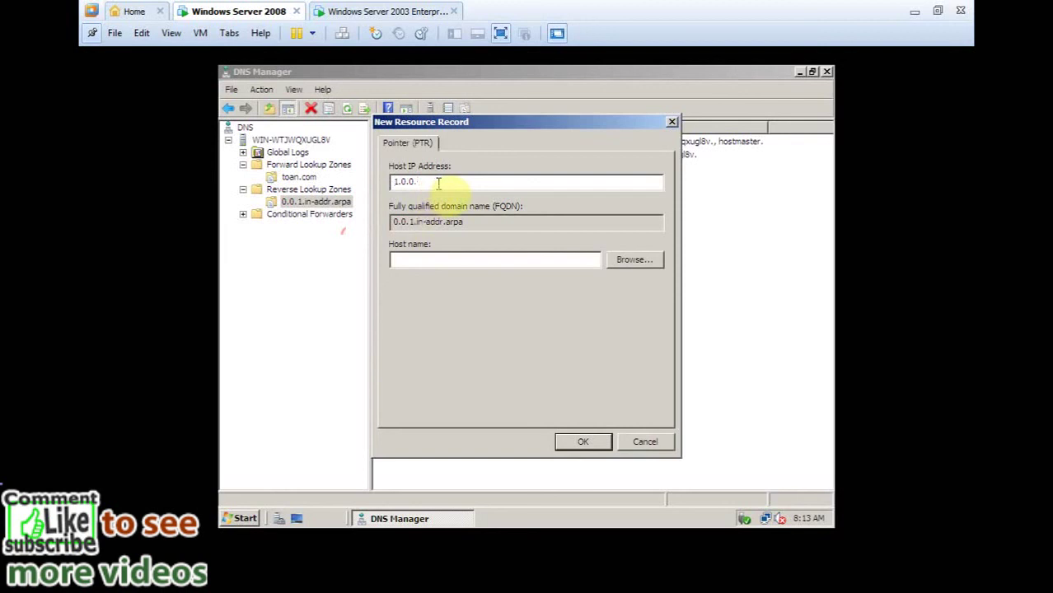
pyautogui.write('1')
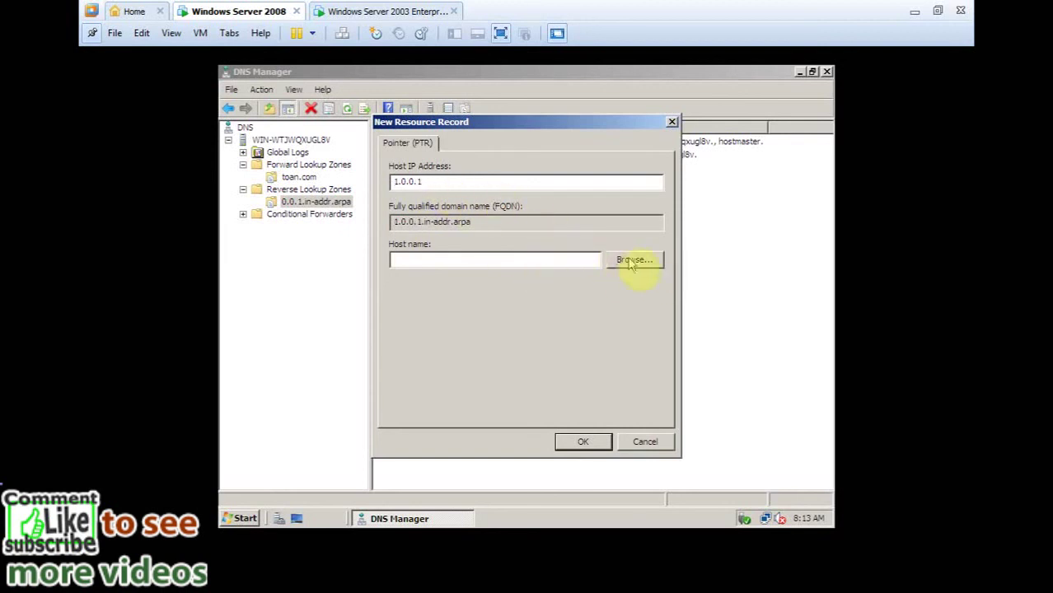
pyautogui.click(628, 261)
pyautogui.doubleClick(437, 237)
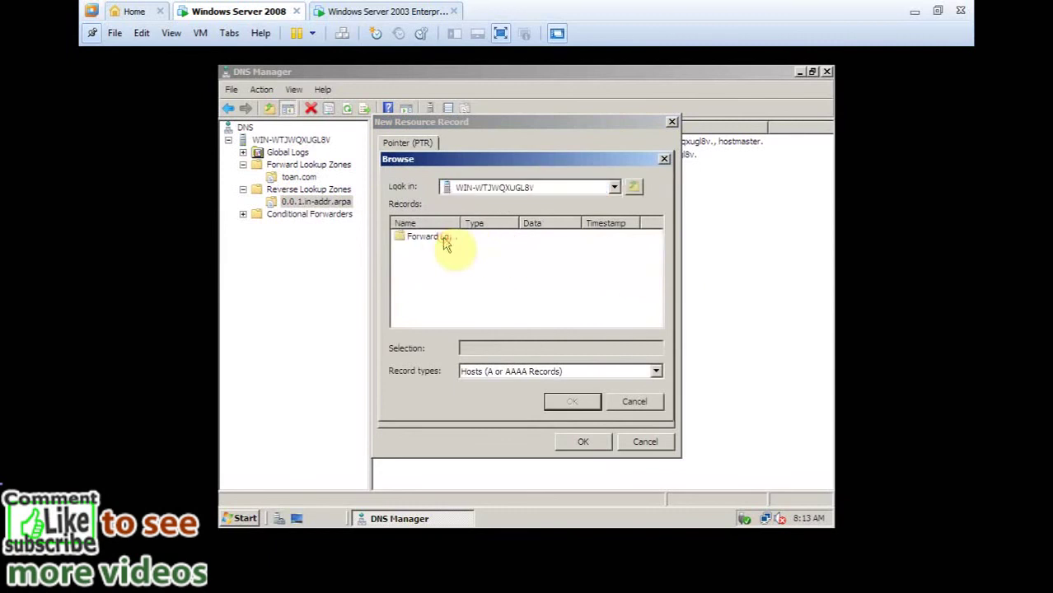
pyautogui.doubleClick(445, 239)
pyautogui.doubleClick(441, 238)
pyautogui.click(427, 238)
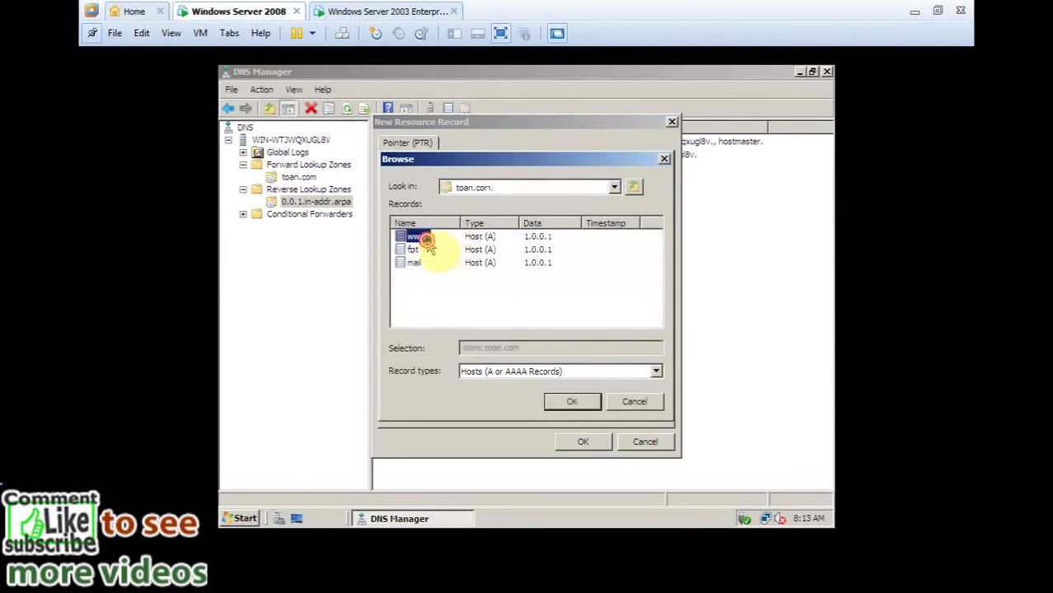
pyautogui.doubleClick(426, 239)
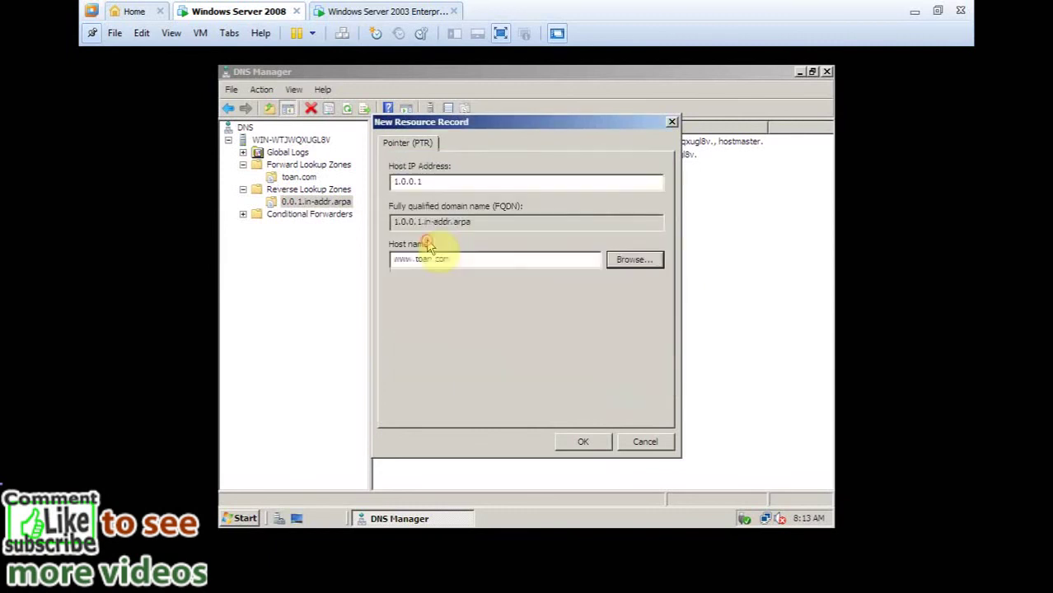
pyautogui.doubleClick(443, 183)
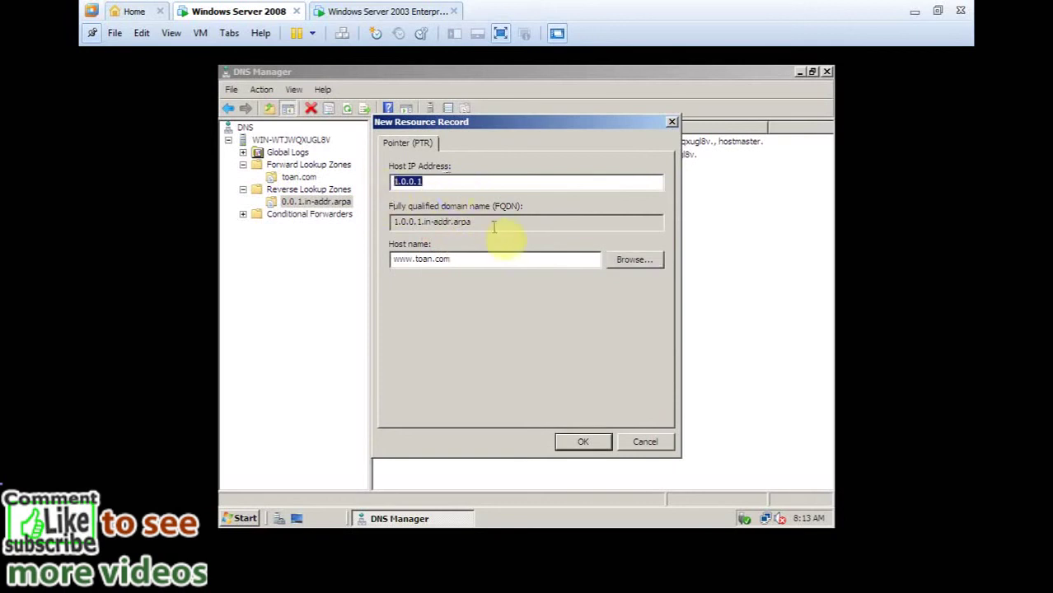
pyautogui.moveTo(478, 223); pyautogui.dragTo(399, 223)
pyautogui.click(474, 259)
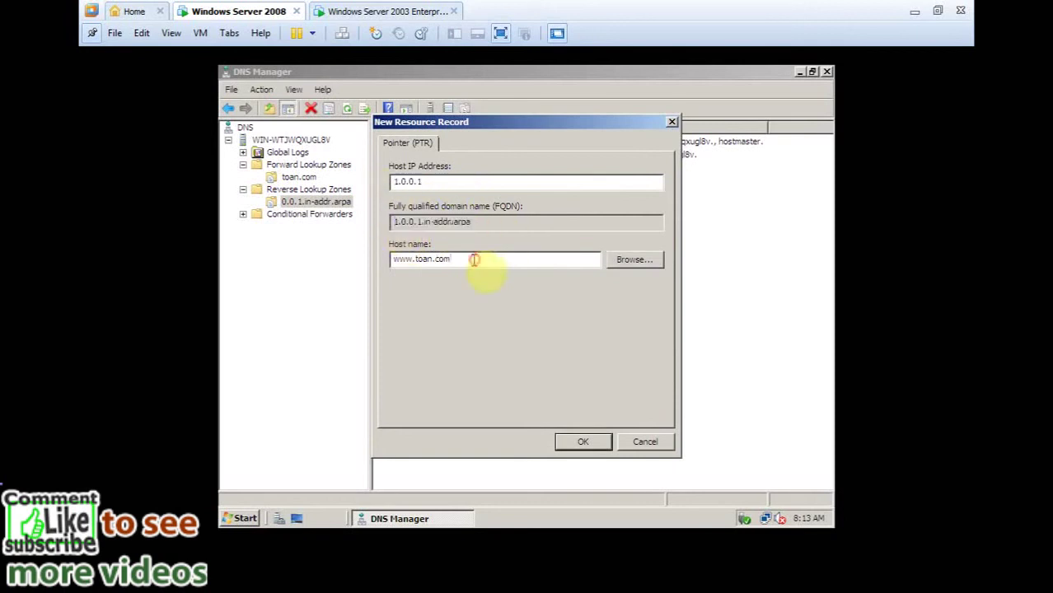
pyautogui.click(606, 447)
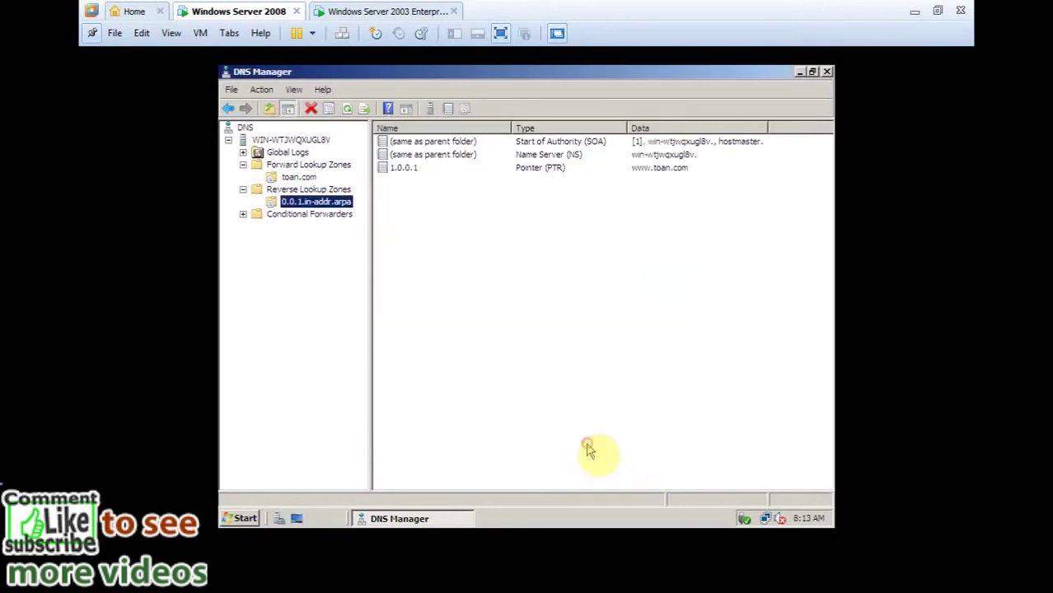
# Add a second PTR record mapping 1.0.0.1 to fpt.toan.com.
pyautogui.rightClick(398, 217)
pyautogui.click(426, 251)
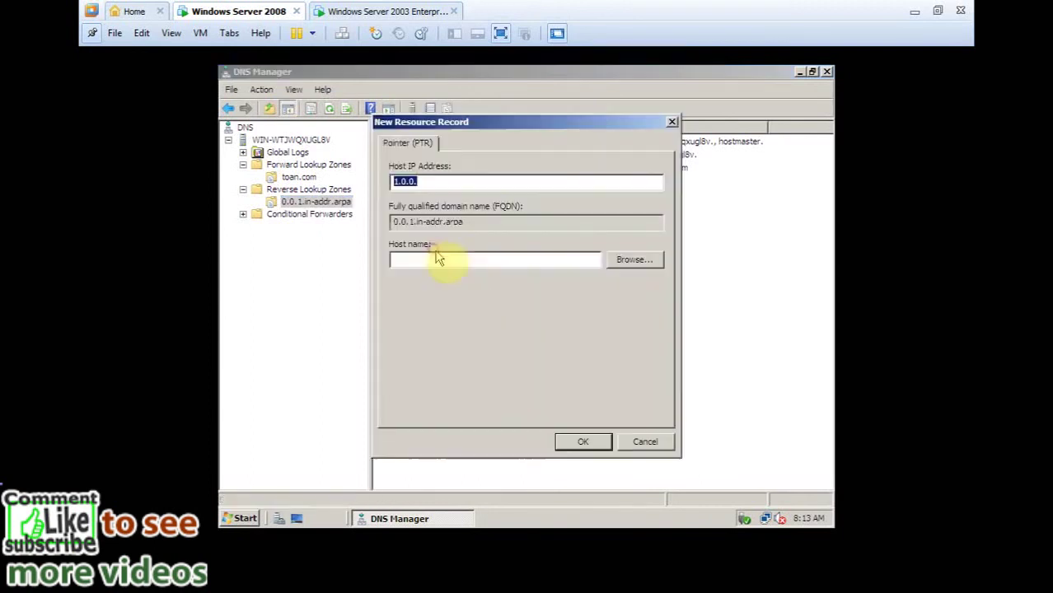
pyautogui.click(486, 183)
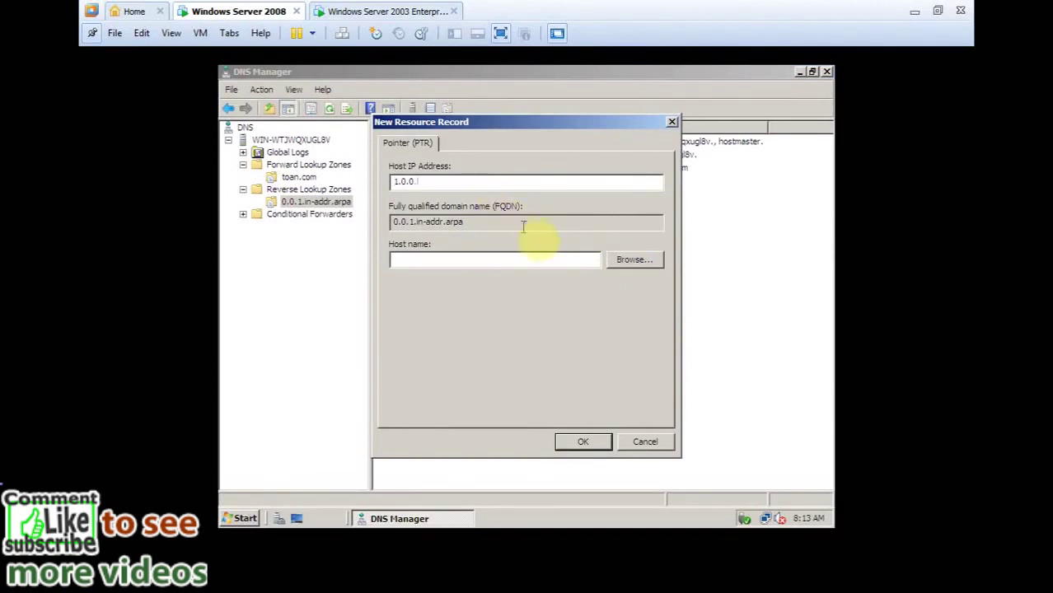
pyautogui.write('1')
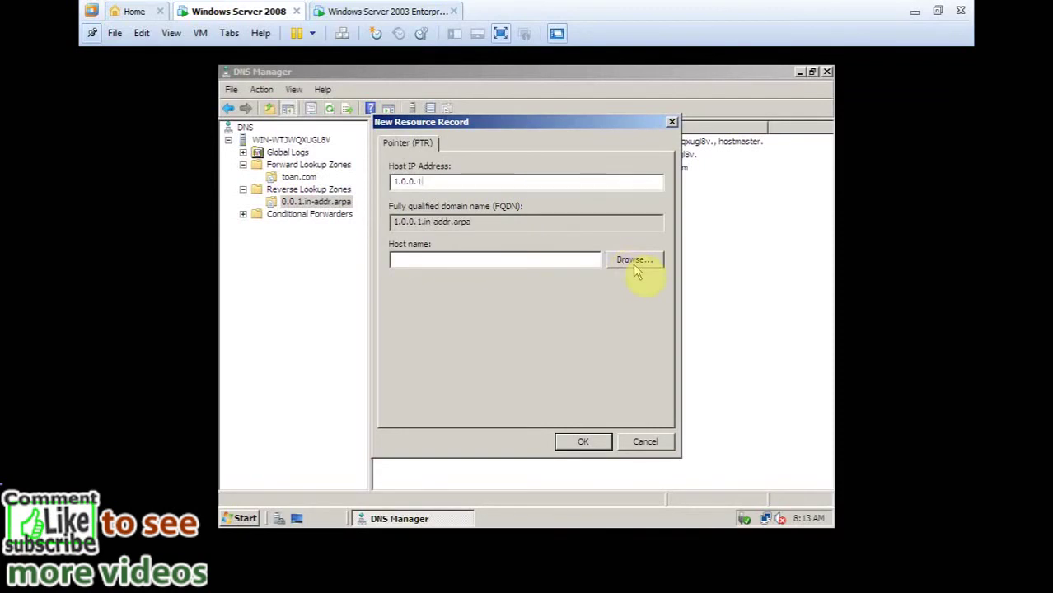
pyautogui.click(635, 262)
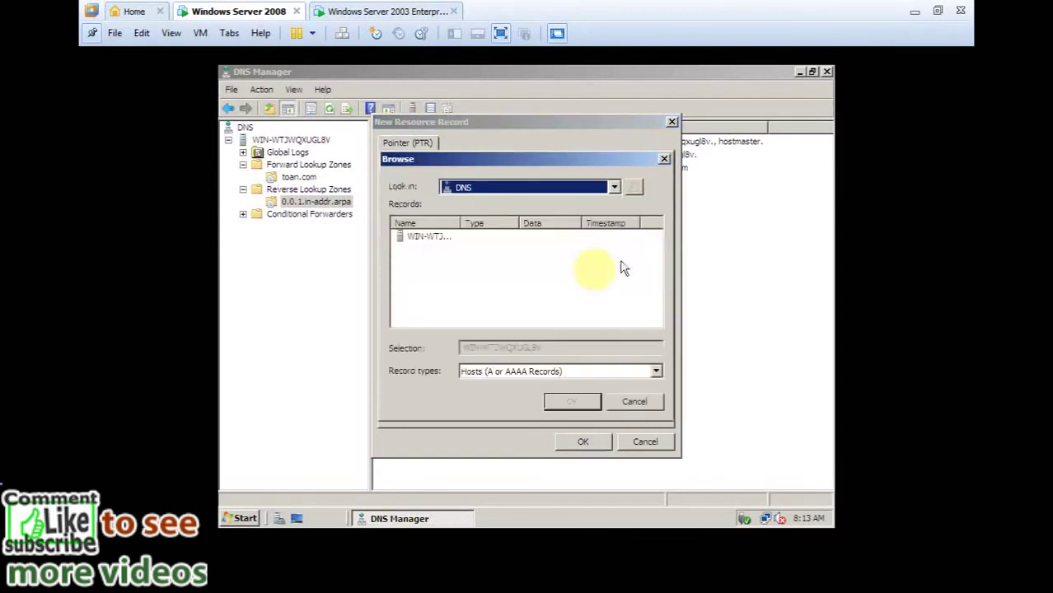
pyautogui.doubleClick(458, 245)
pyautogui.doubleClick(452, 244)
pyautogui.doubleClick(442, 246)
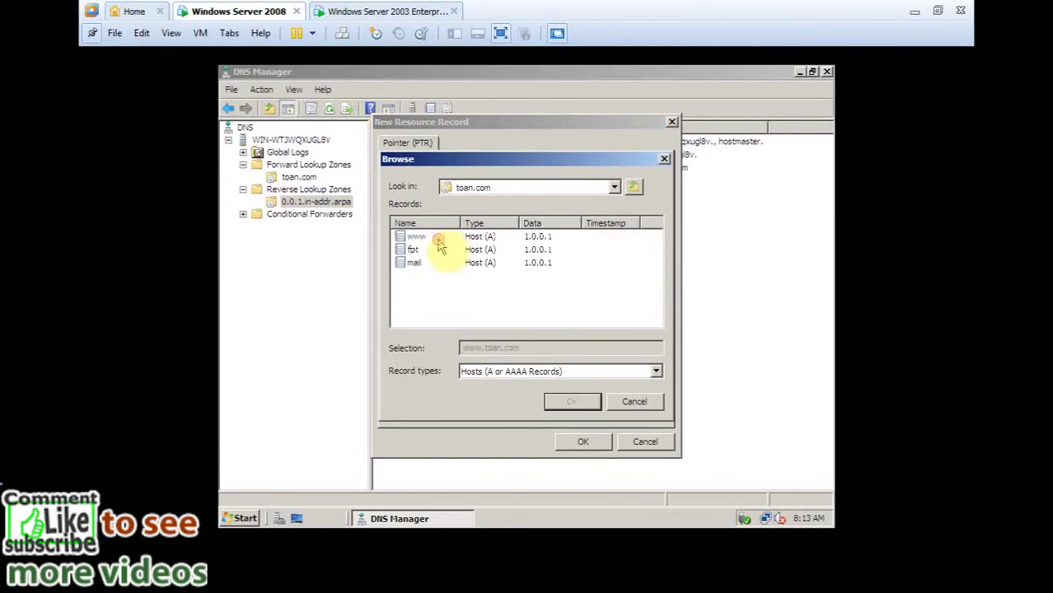
pyautogui.doubleClick(422, 248)
pyautogui.click(583, 440)
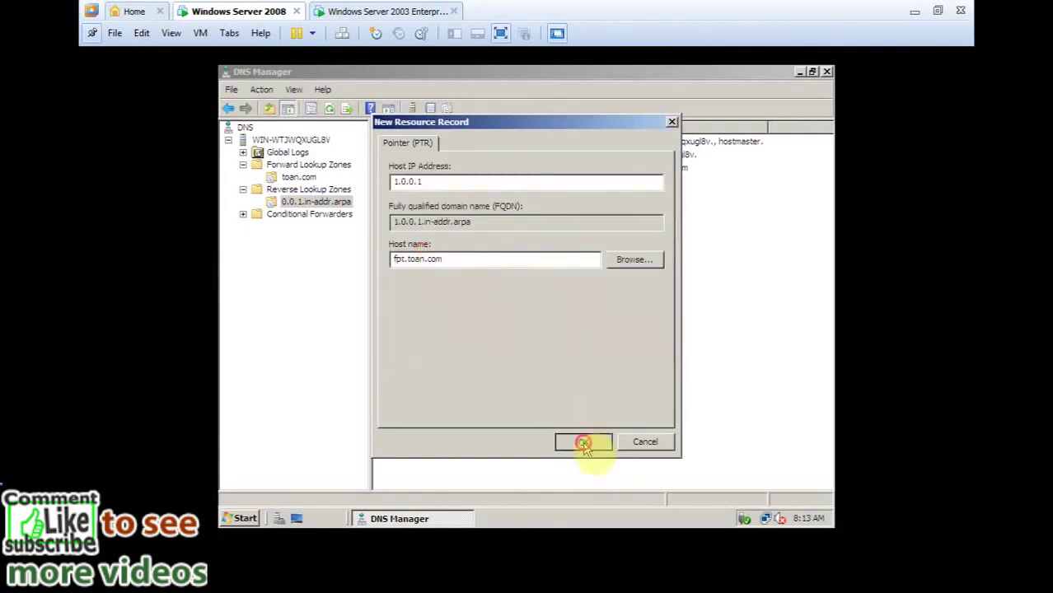
pyautogui.rightClick(419, 233)
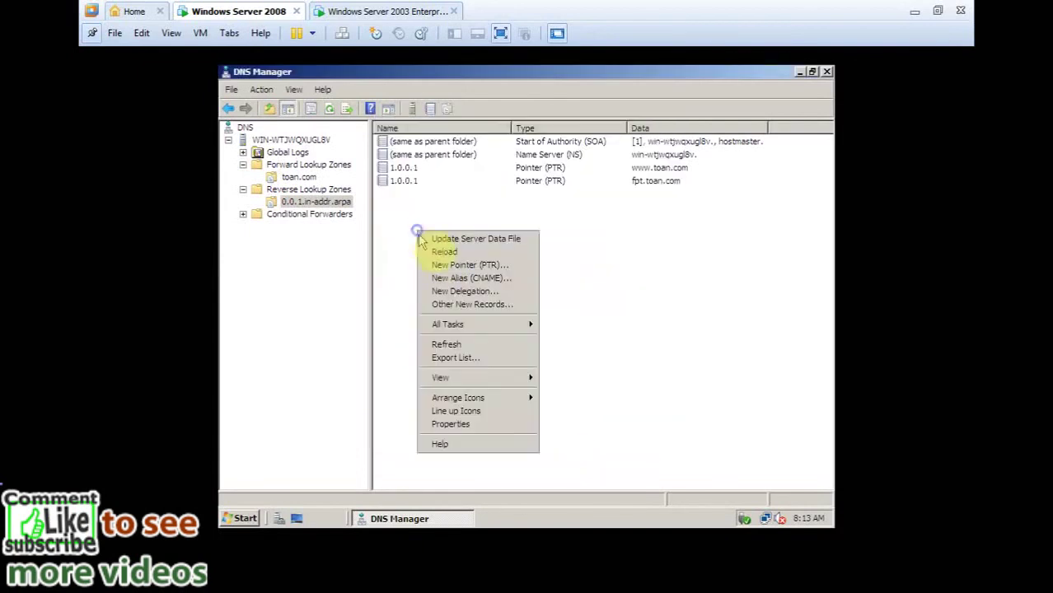
# Add a third PTR record mapping 1.0.0.1 to mail.toan.com.
pyautogui.click(455, 265)
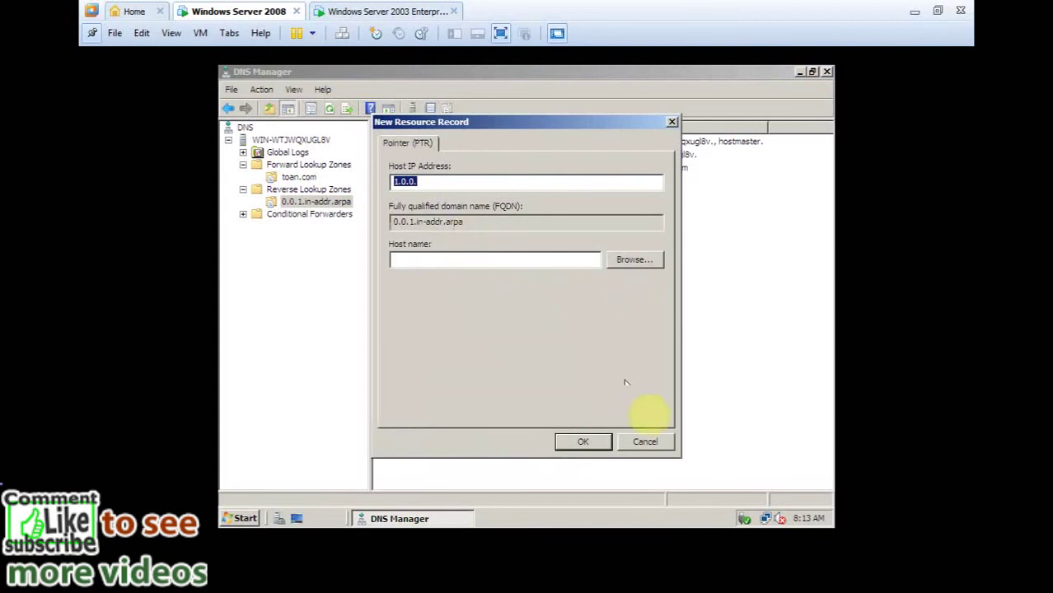
pyautogui.click(643, 441)
pyautogui.rightClick(454, 235)
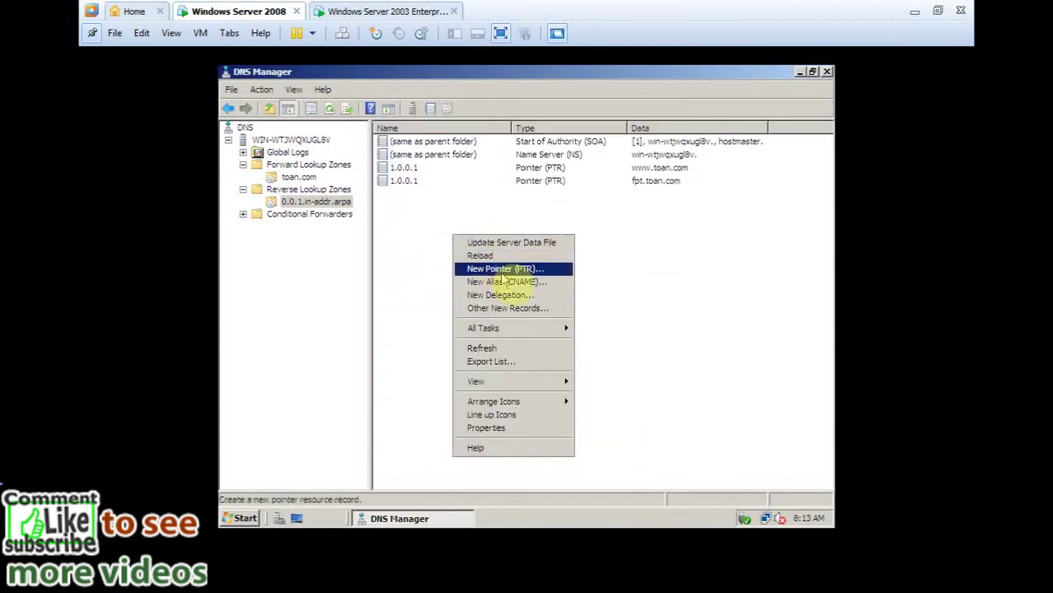
pyautogui.rightClick(318, 202)
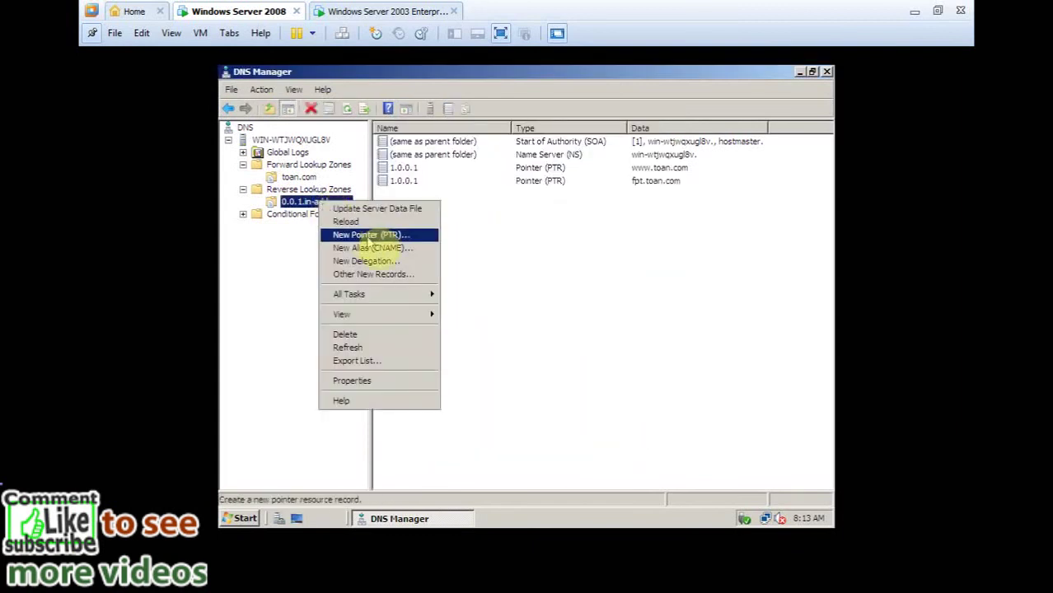
pyautogui.click(367, 237)
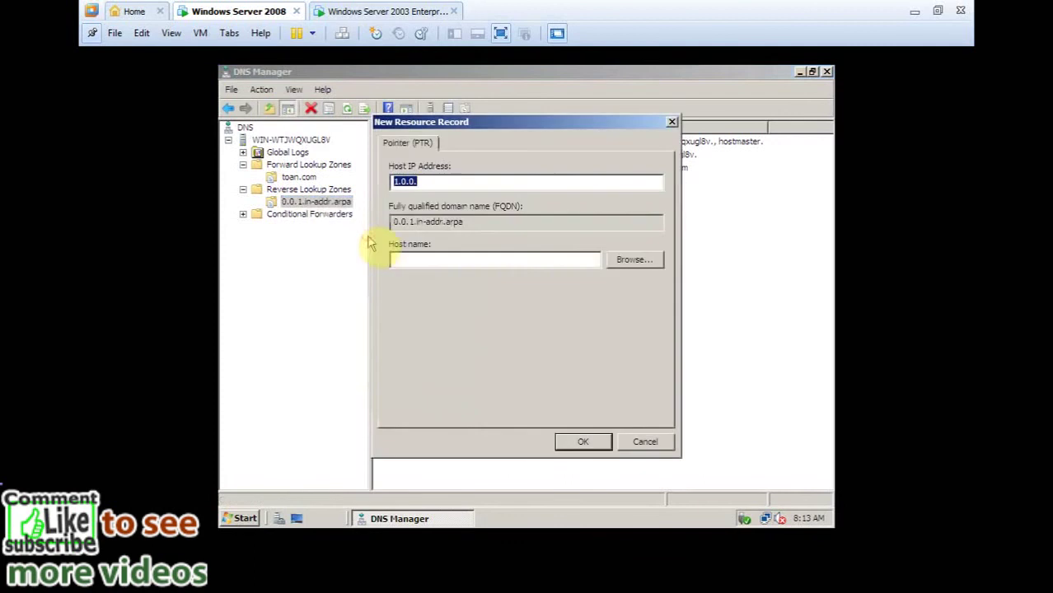
pyautogui.click(487, 184)
pyautogui.write('1')
pyautogui.click(628, 259)
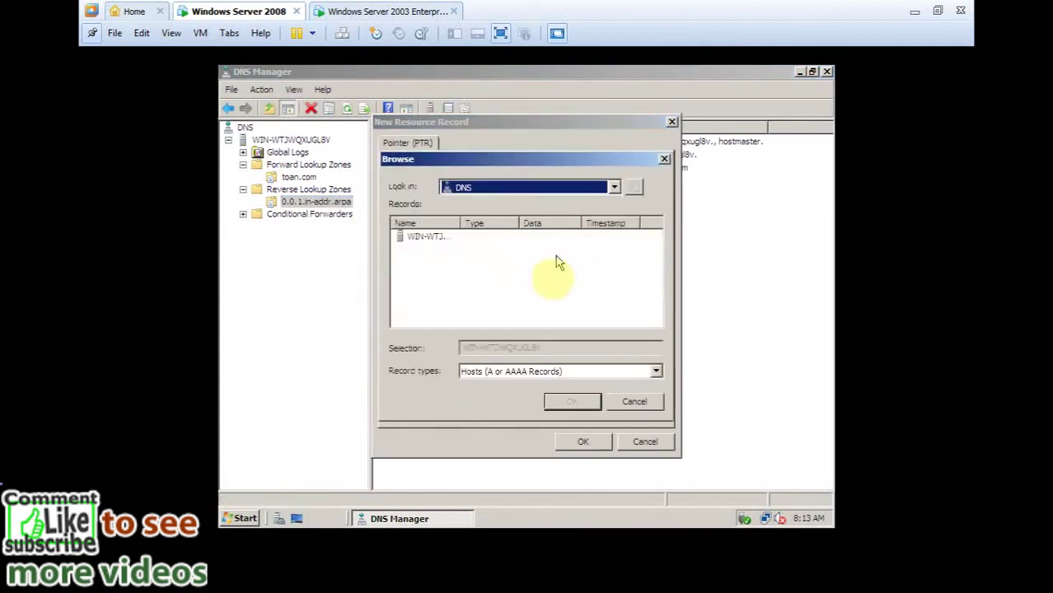
pyautogui.doubleClick(422, 237)
pyautogui.doubleClick(422, 238)
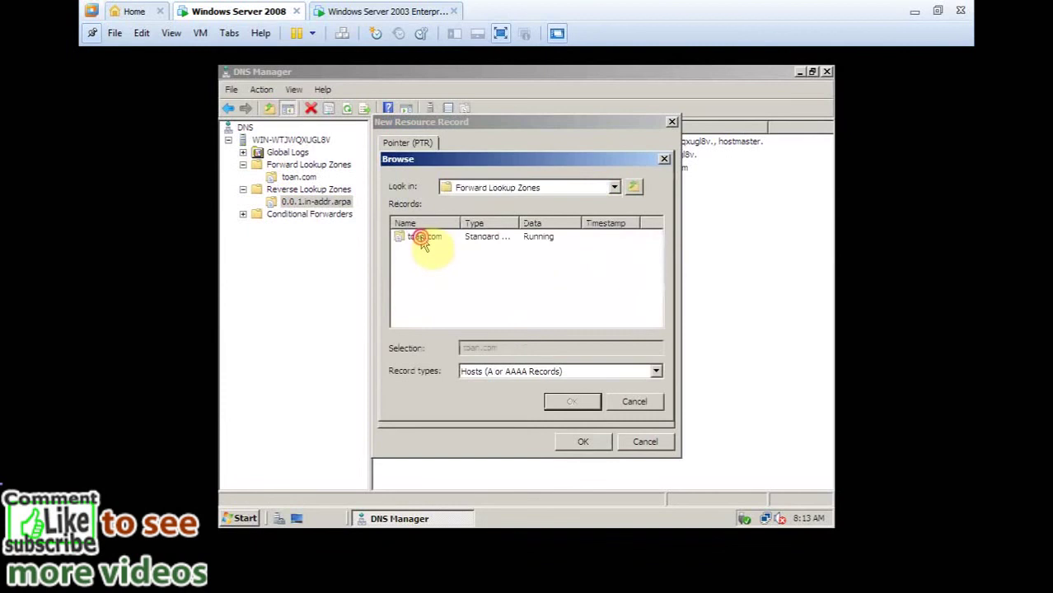
pyautogui.doubleClick(422, 237)
pyautogui.doubleClick(420, 263)
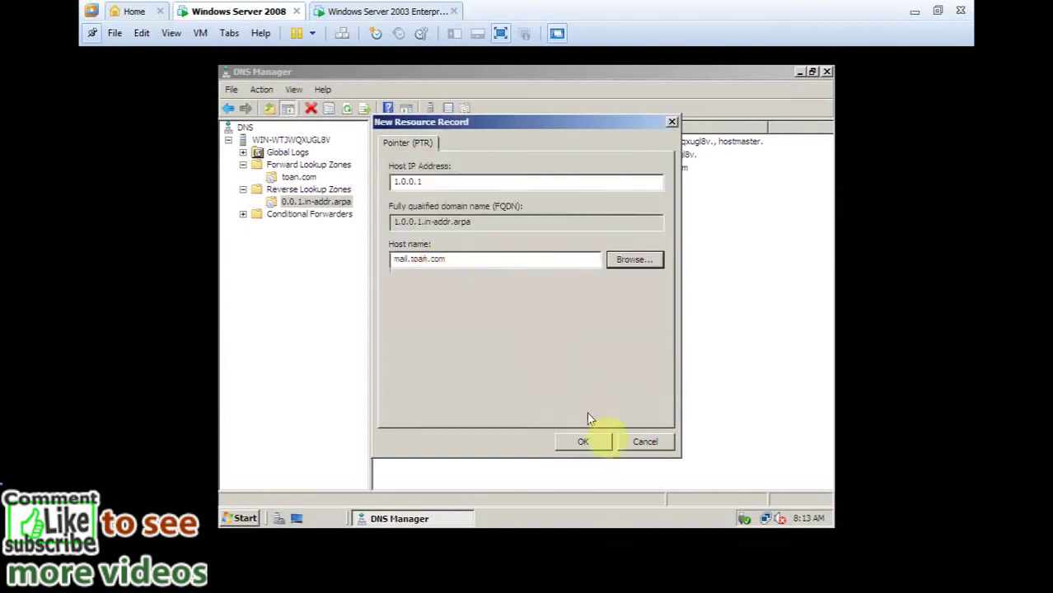
pyautogui.click(585, 443)
# Close DNS Manager and switch to the Windows Server 2003 machine.
pyautogui.click(429, 195)
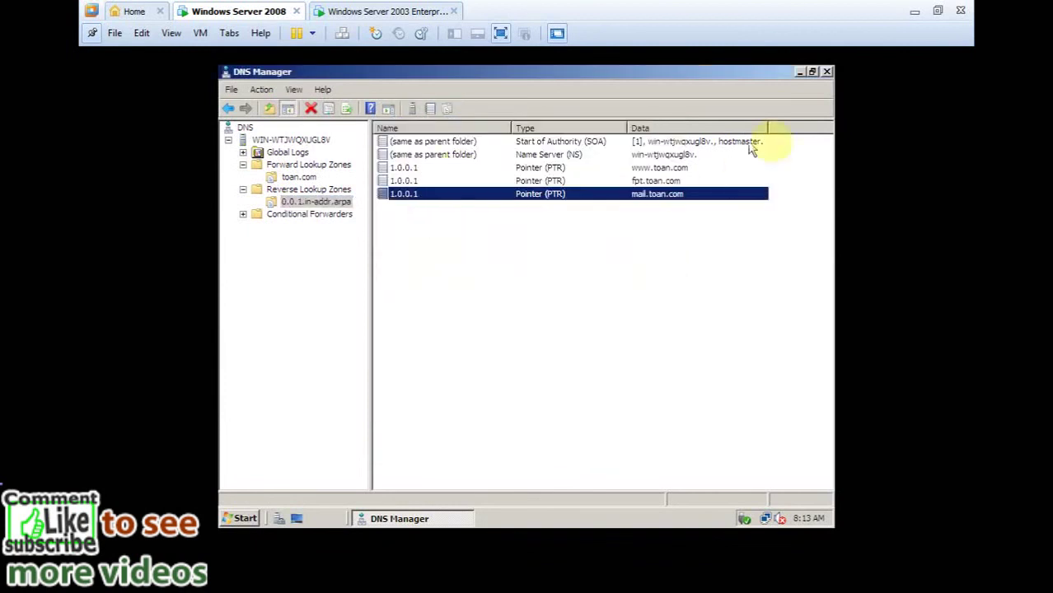
pyautogui.click(829, 72)
pyautogui.click(408, 12)
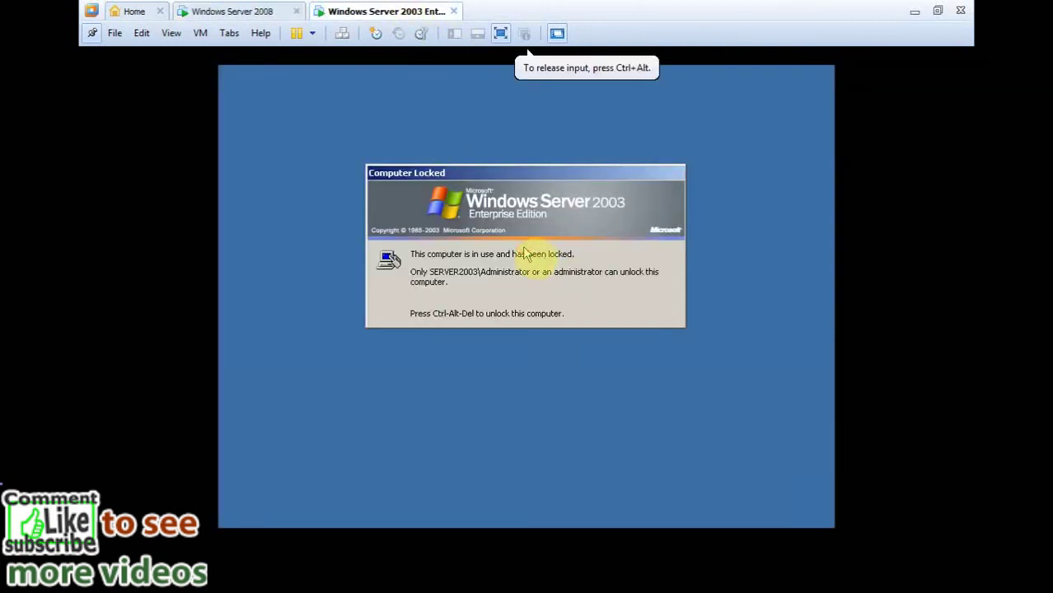
# Log in to the 2003 client and confirm its connection details list DNS server 1.0.0.1.
pyautogui.press('ctrl+alt+Insert')
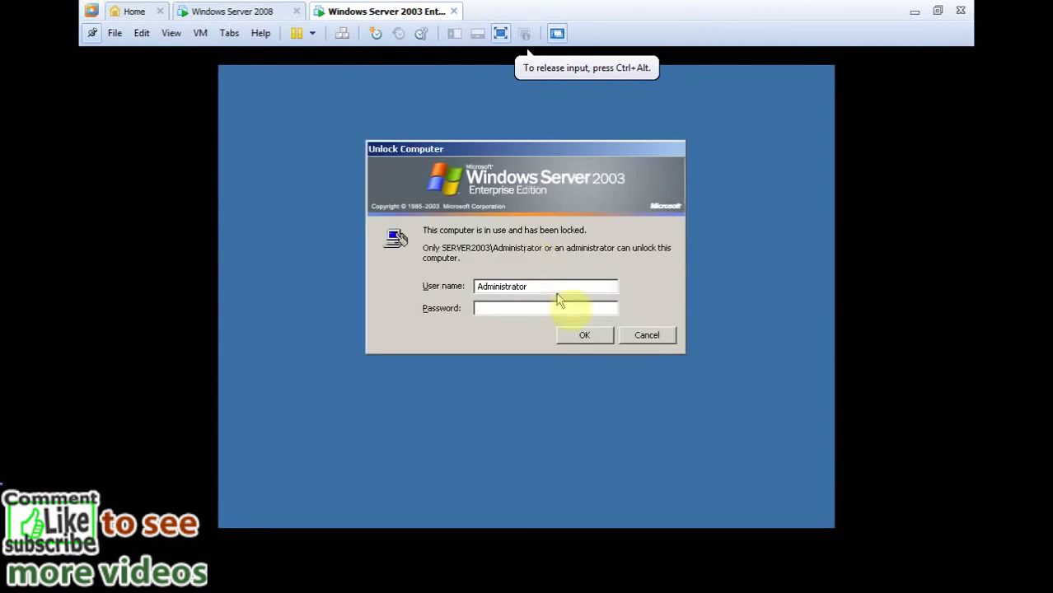
pyautogui.click(584, 334)
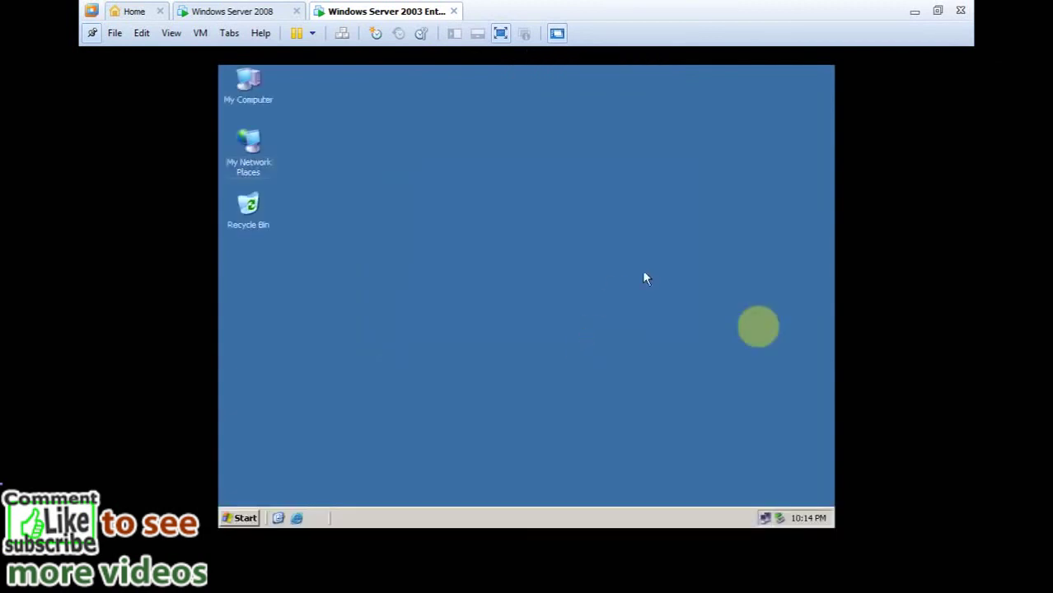
pyautogui.rightClick(764, 518)
pyautogui.click(717, 474)
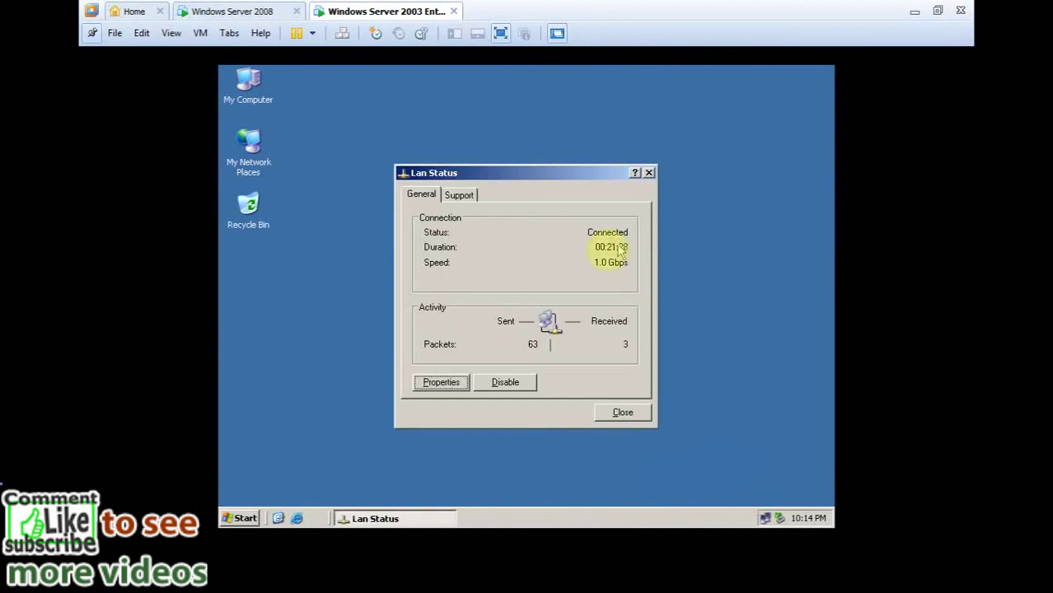
pyautogui.click(460, 195)
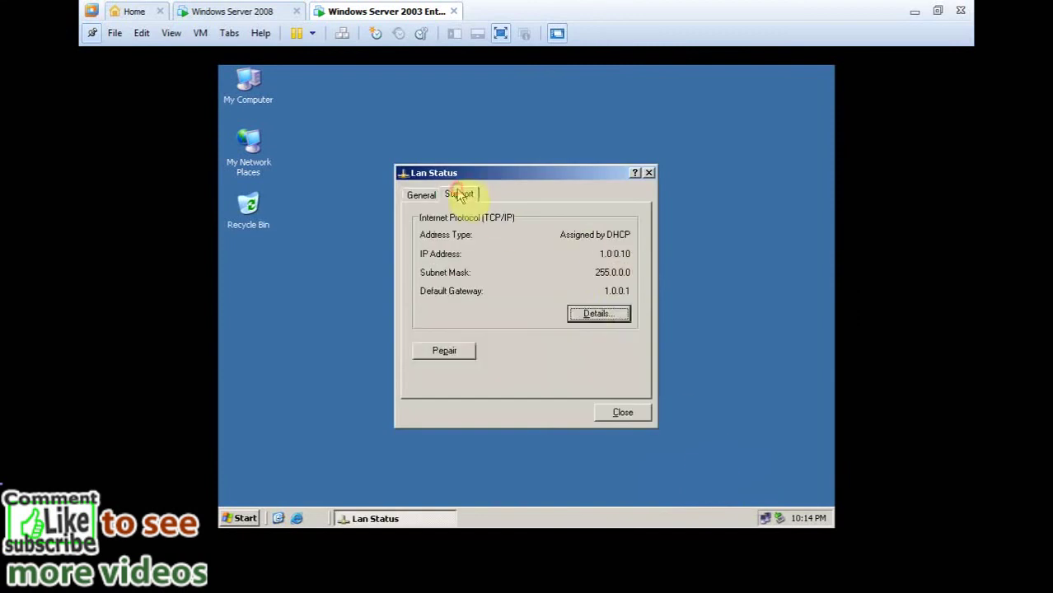
pyautogui.click(592, 316)
pyautogui.click(433, 318)
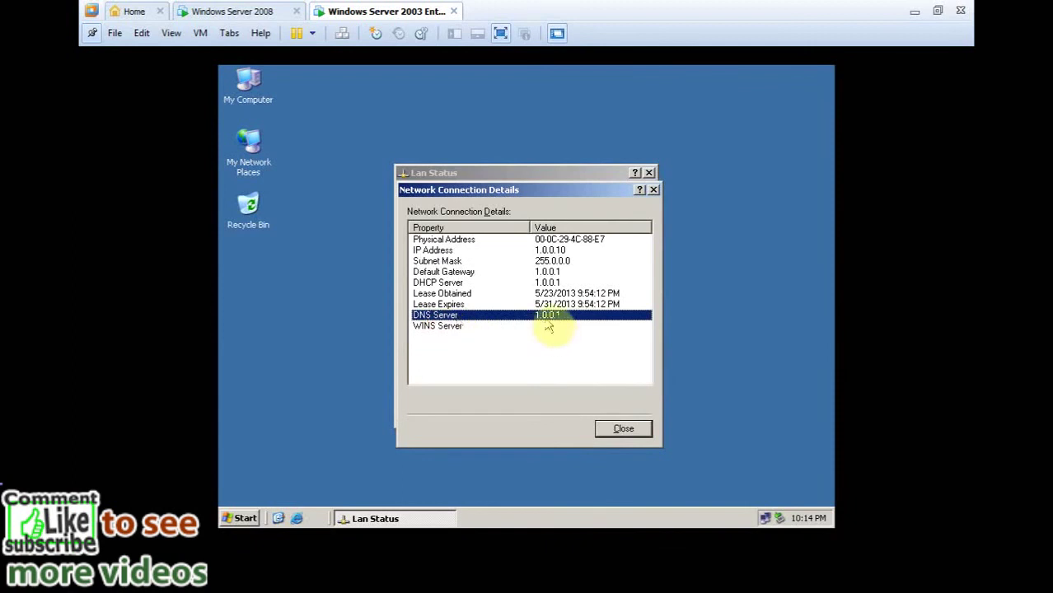
pyautogui.click(527, 283)
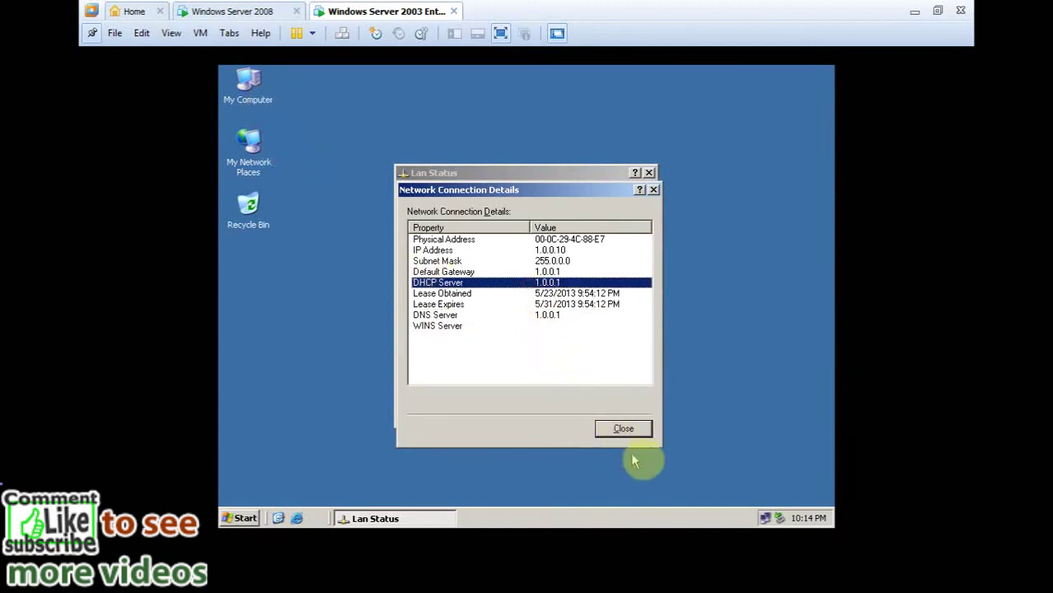
pyautogui.click(623, 428)
# Repair the network connection and close the status window.
pyautogui.click(449, 351)
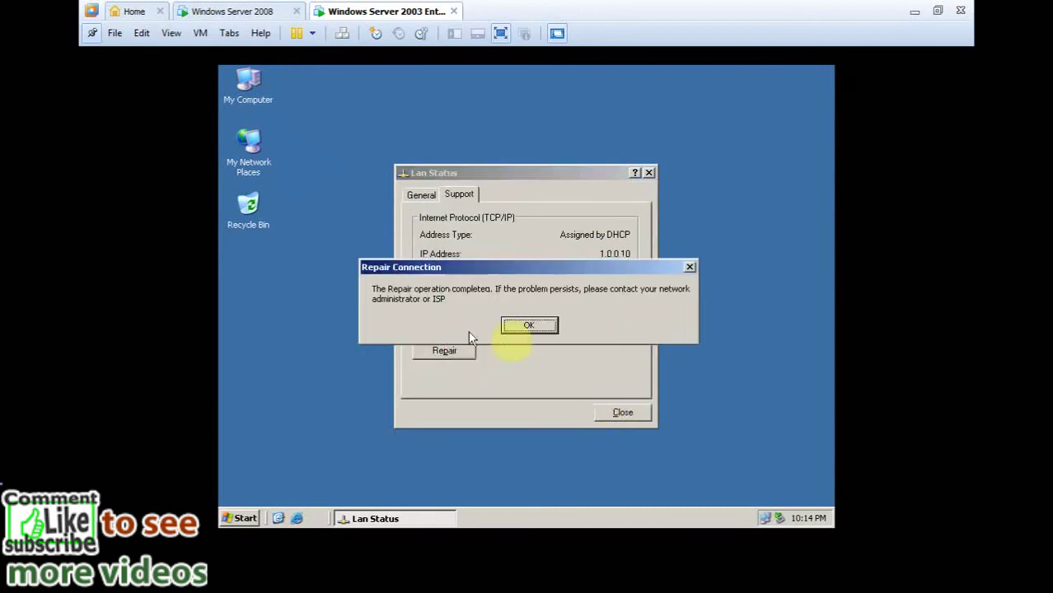
pyautogui.click(525, 327)
pyautogui.click(626, 414)
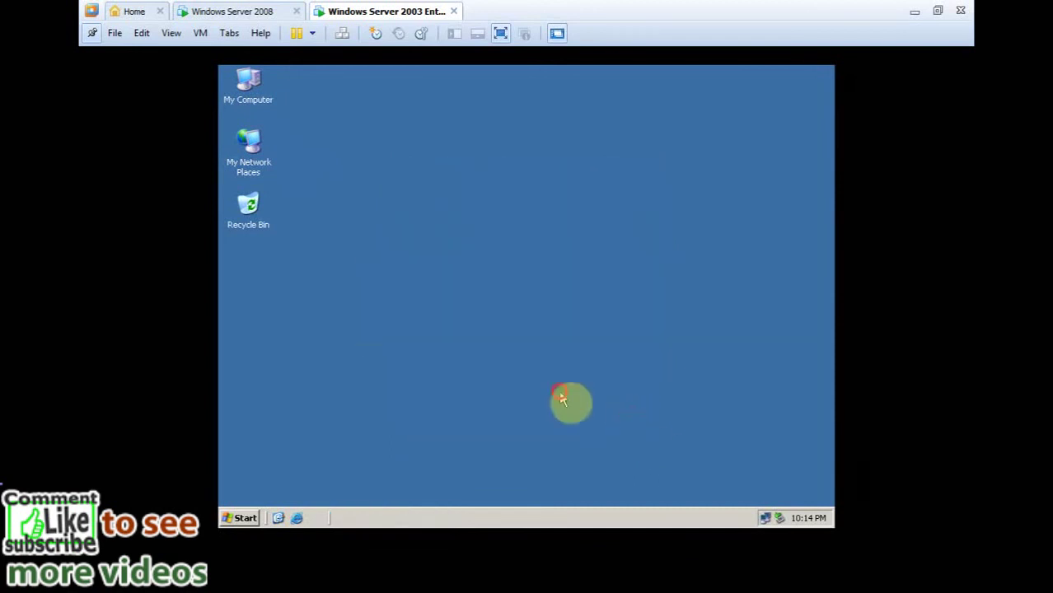
# Launch a cmd prompt from Start > Run on the 2003 client.
pyautogui.click(245, 518)
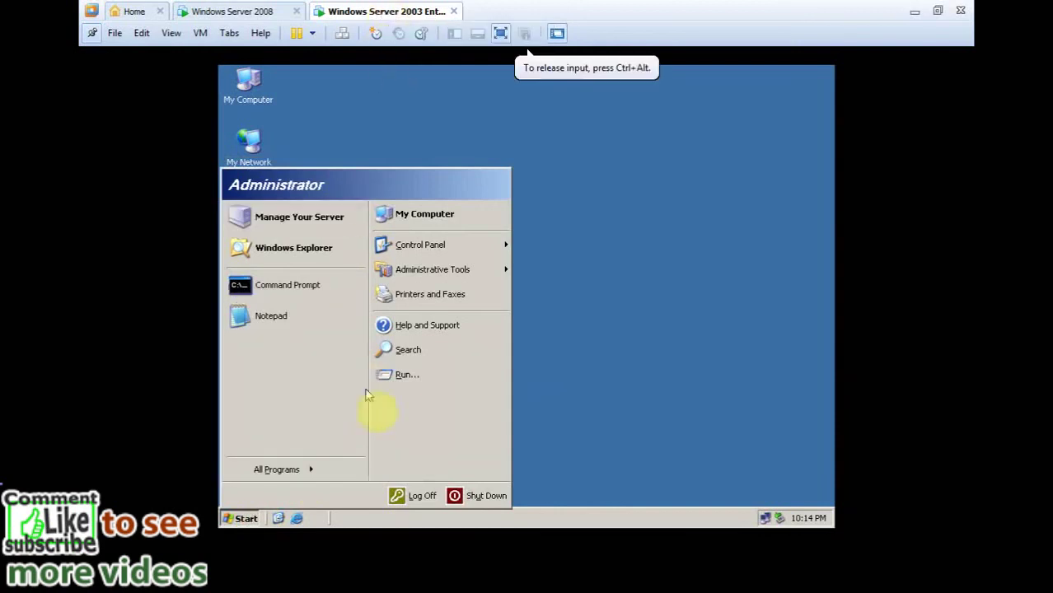
pyautogui.click(429, 378)
pyautogui.click(313, 435)
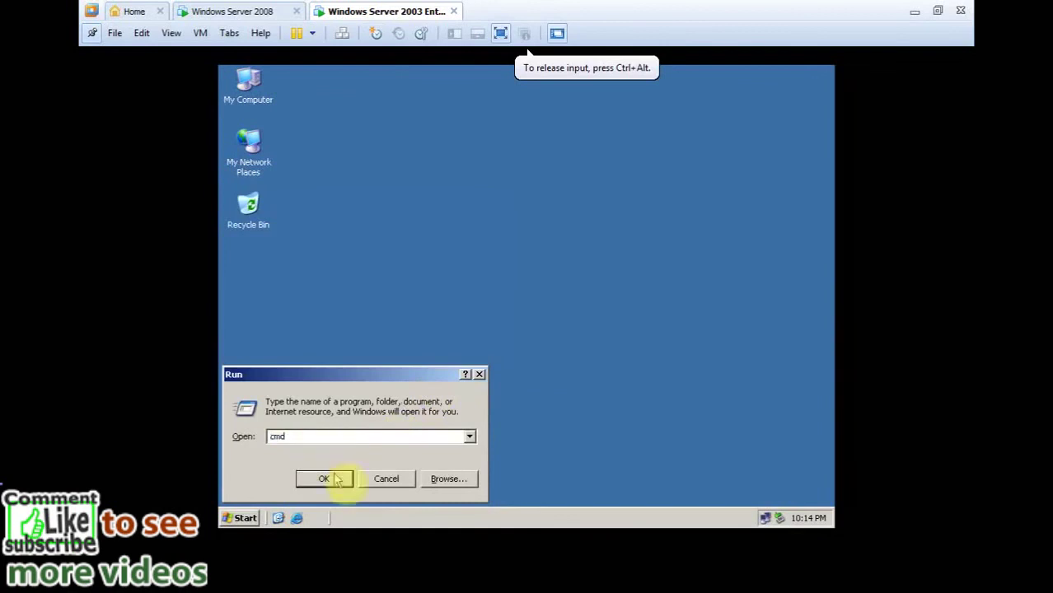
pyautogui.click(333, 478)
pyautogui.click(612, 230)
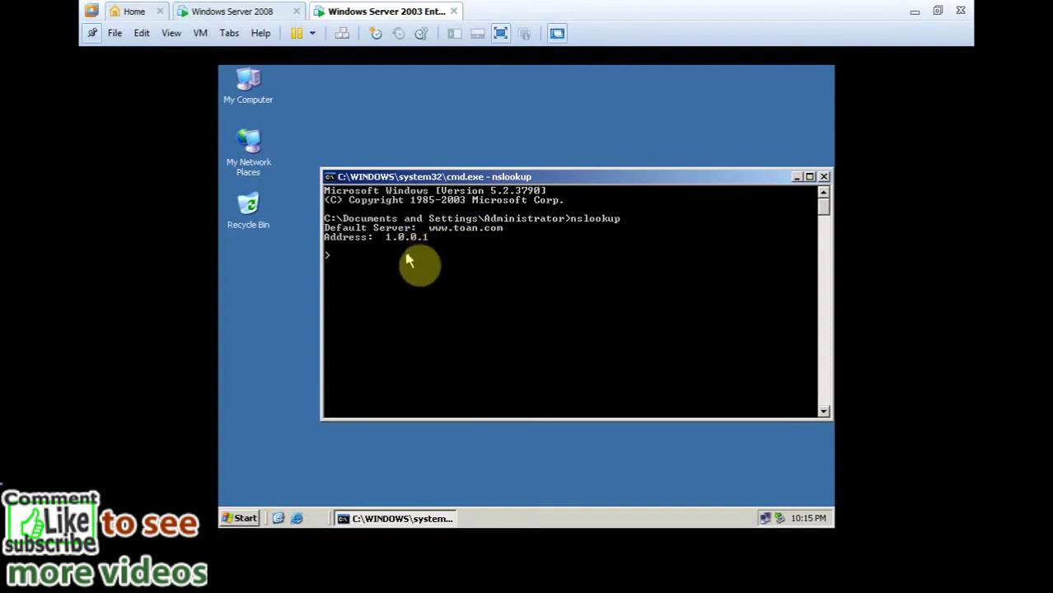
pyautogui.write('www')
pyautogui.press('Return')
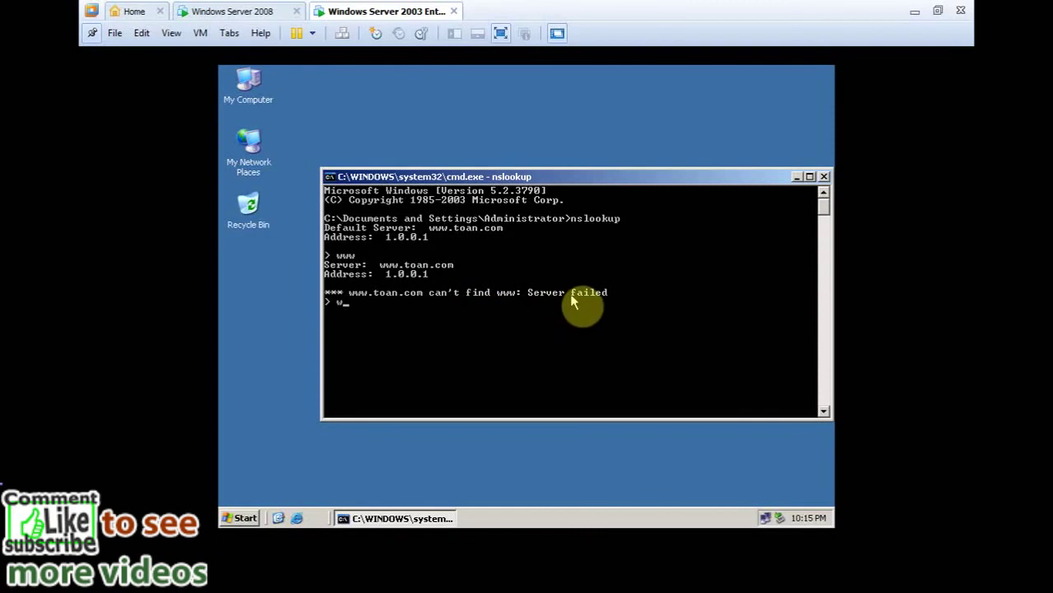
pyautogui.write('w.toan.com')
pyautogui.press('Return')
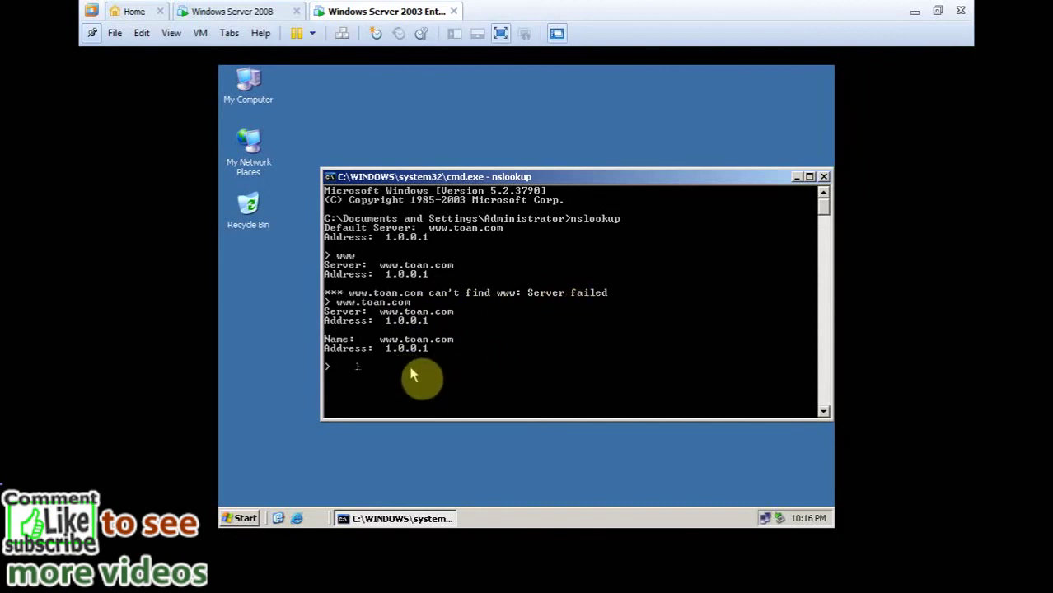
pyautogui.write('mail.')
pyautogui.write('_ a')
pyautogui.write('n.com')
pyautogui.press('Return')
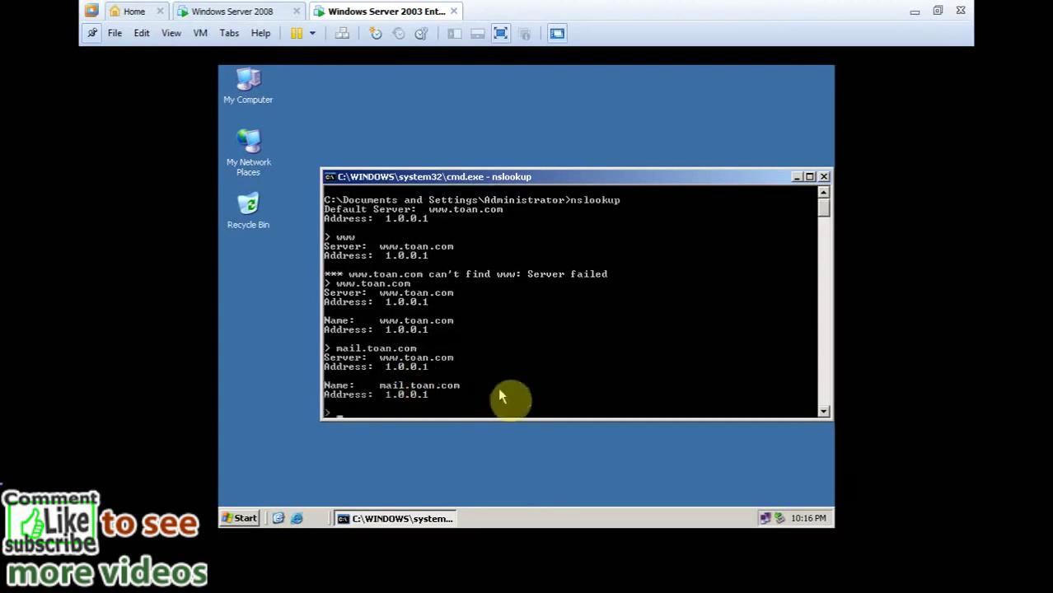
pyautogui.write('ftp.t')
pyautogui.write('oan.c')
pyautogui.write('om')
pyautogui.press('Return')
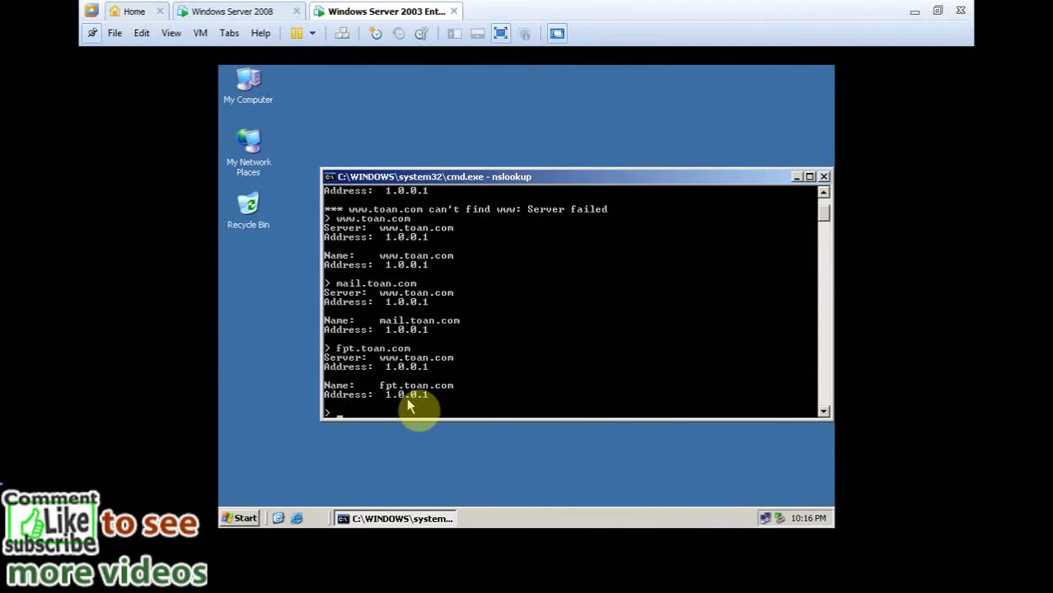
pyautogui.write('pmt.toan.com')
pyautogui.press('Return')
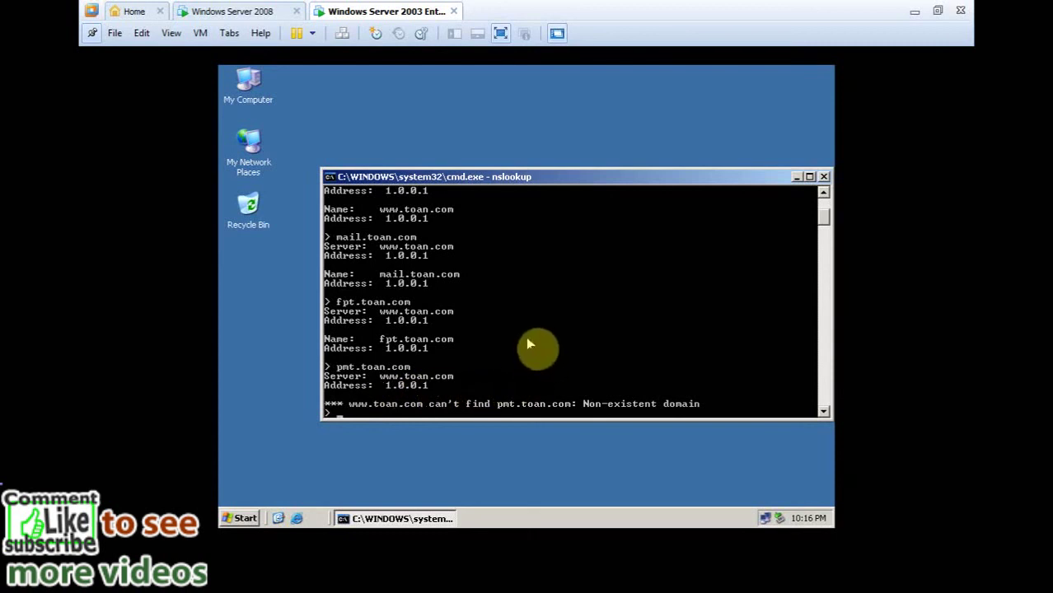
pyautogui.write('www.toan.com')
pyautogui.press('Return')
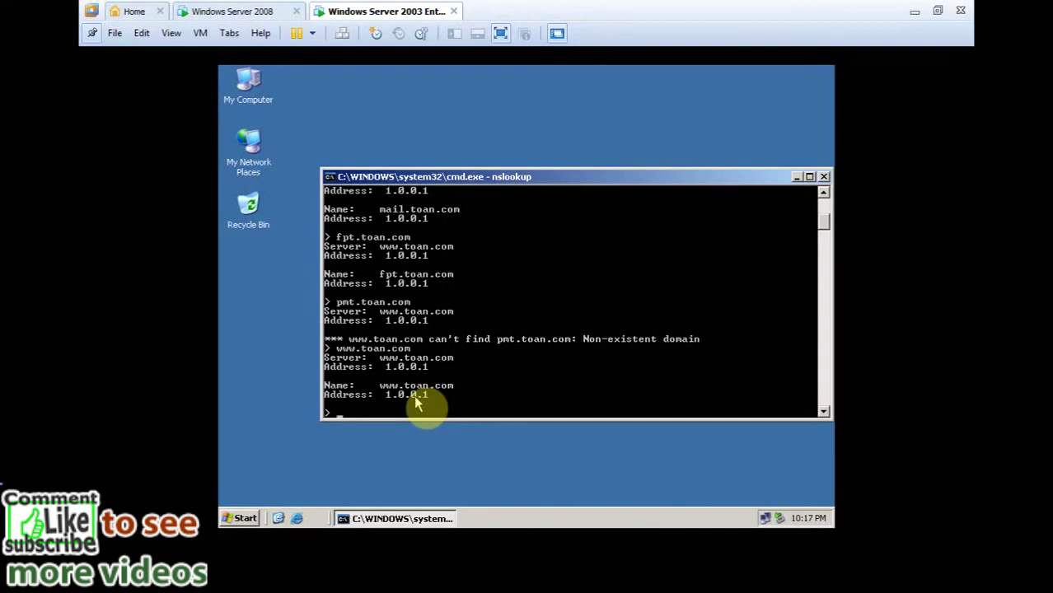
# Exit nslookup and close the command prompt.
pyautogui.write('exit')
pyautogui.press('Return')
pyautogui.write('exit')
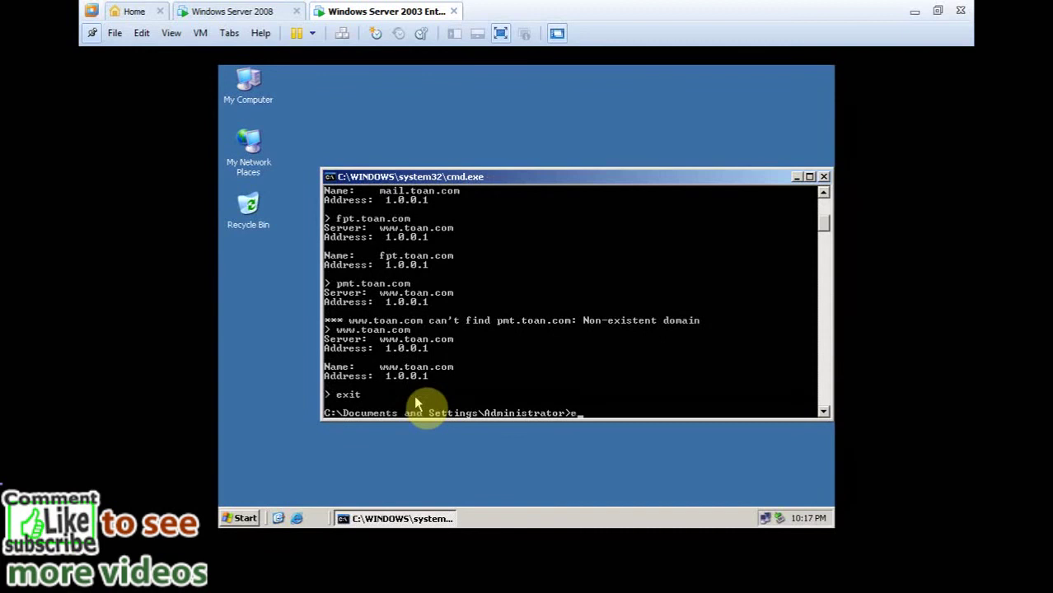
pyautogui.press('Return')
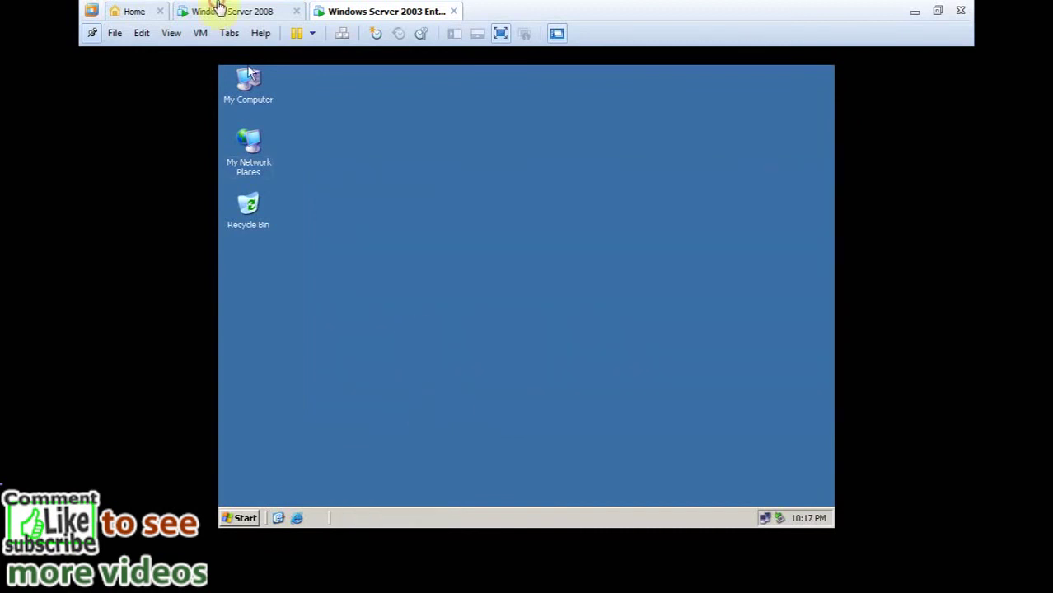
# Switch back to the Windows Server 2008 machine.
pyautogui.click(215, 12)
pyautogui.click(369, 10)
pyautogui.click(281, 10)
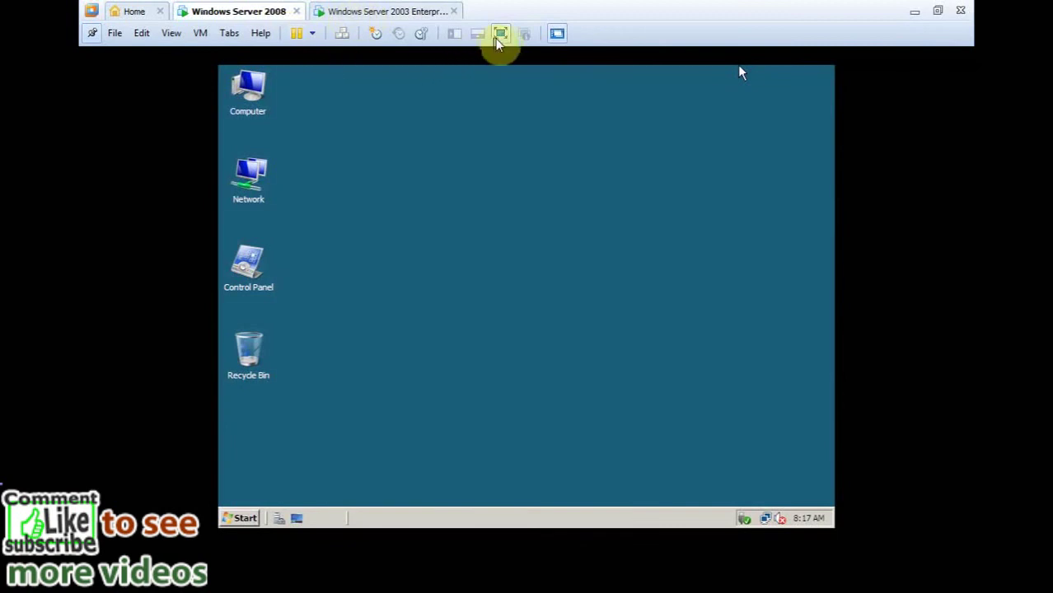
pyautogui.click(418, 265)
# Open Run with Win+R, enter the author's contact e-mail address, and leave full-screen view.
pyautogui.press('super+r')
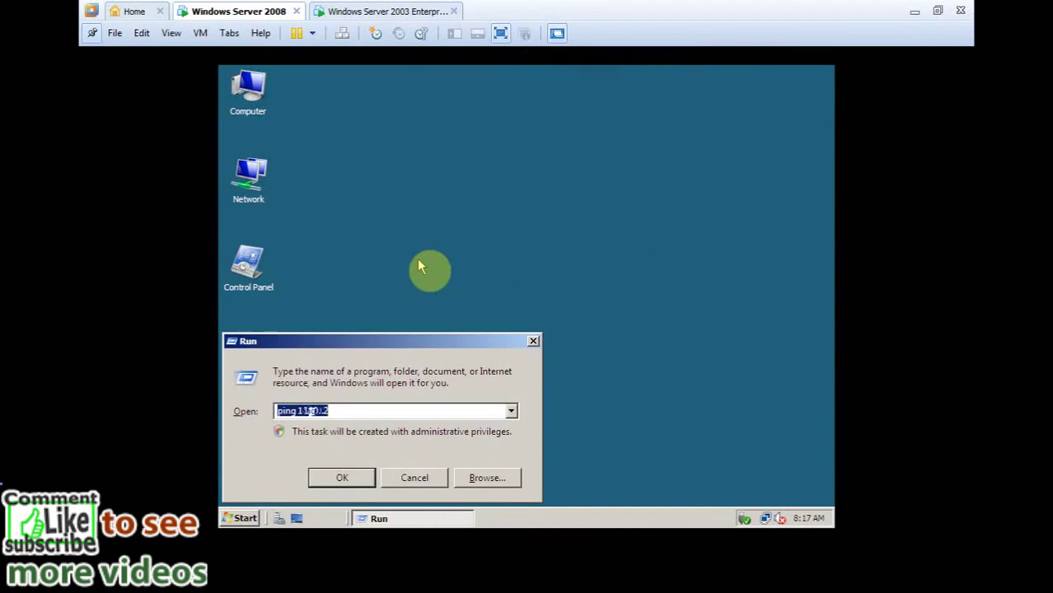
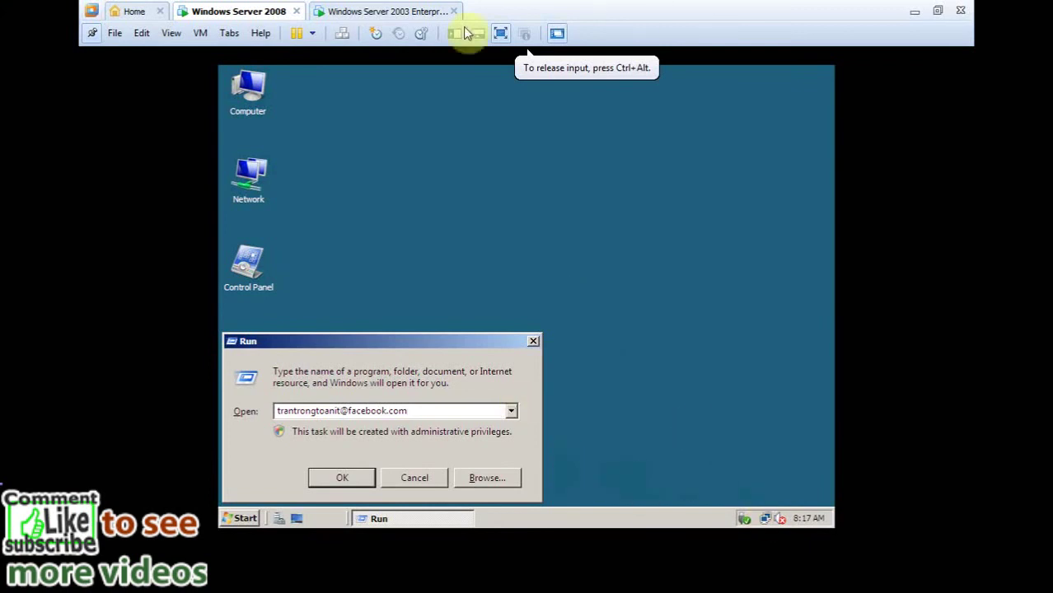
pyautogui.click(500, 33)
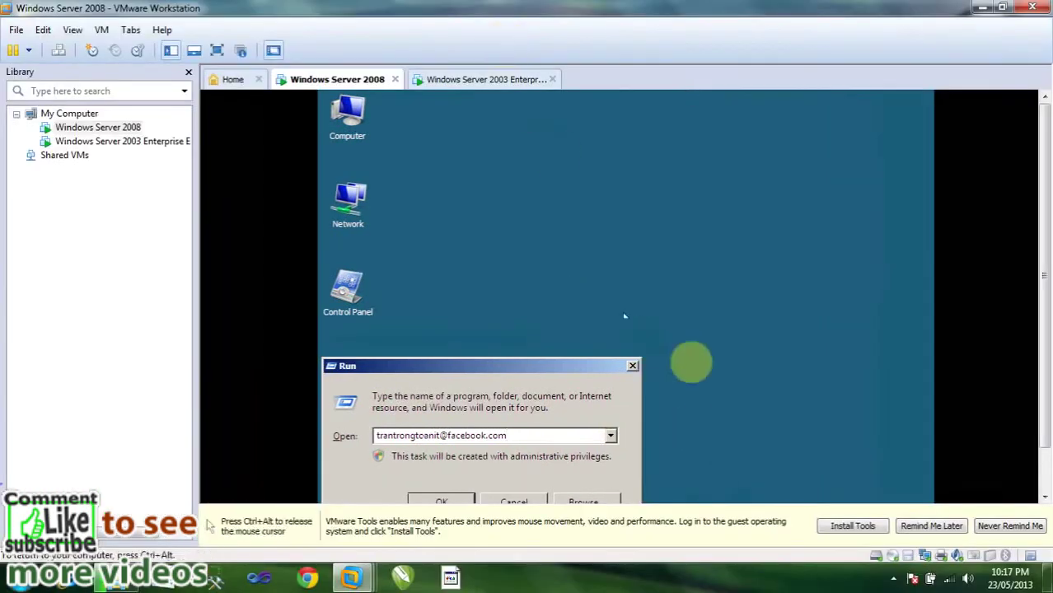